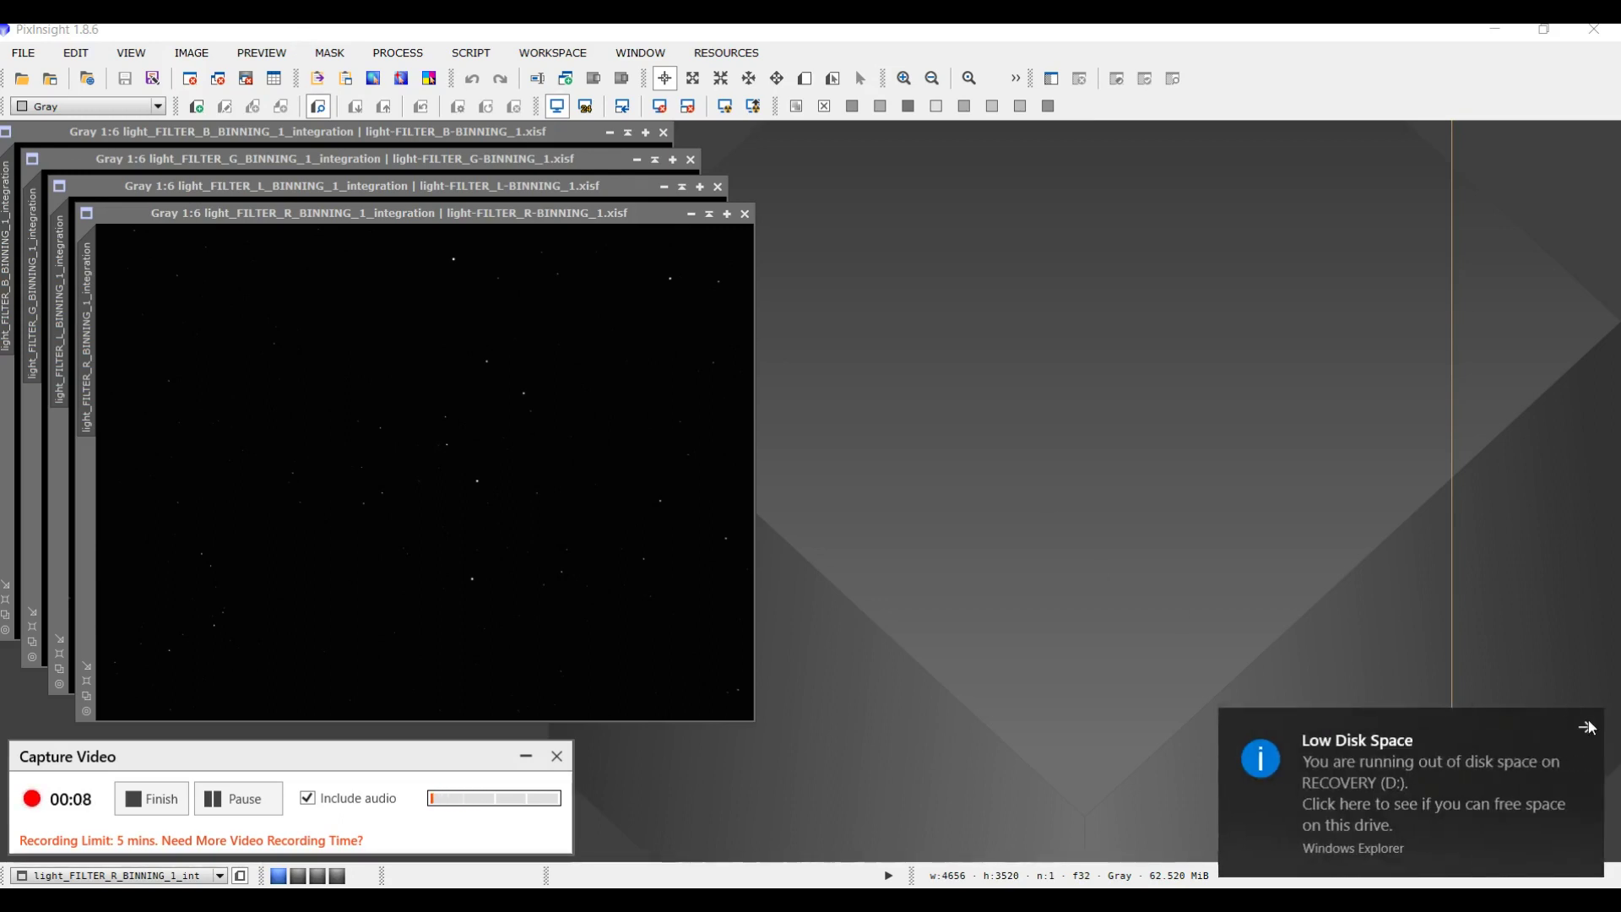
Step: Dismiss the Low Disk Space notice and open the PROCESS menu's process list
{"action": "left_click", "coordinate": [1588, 727]}
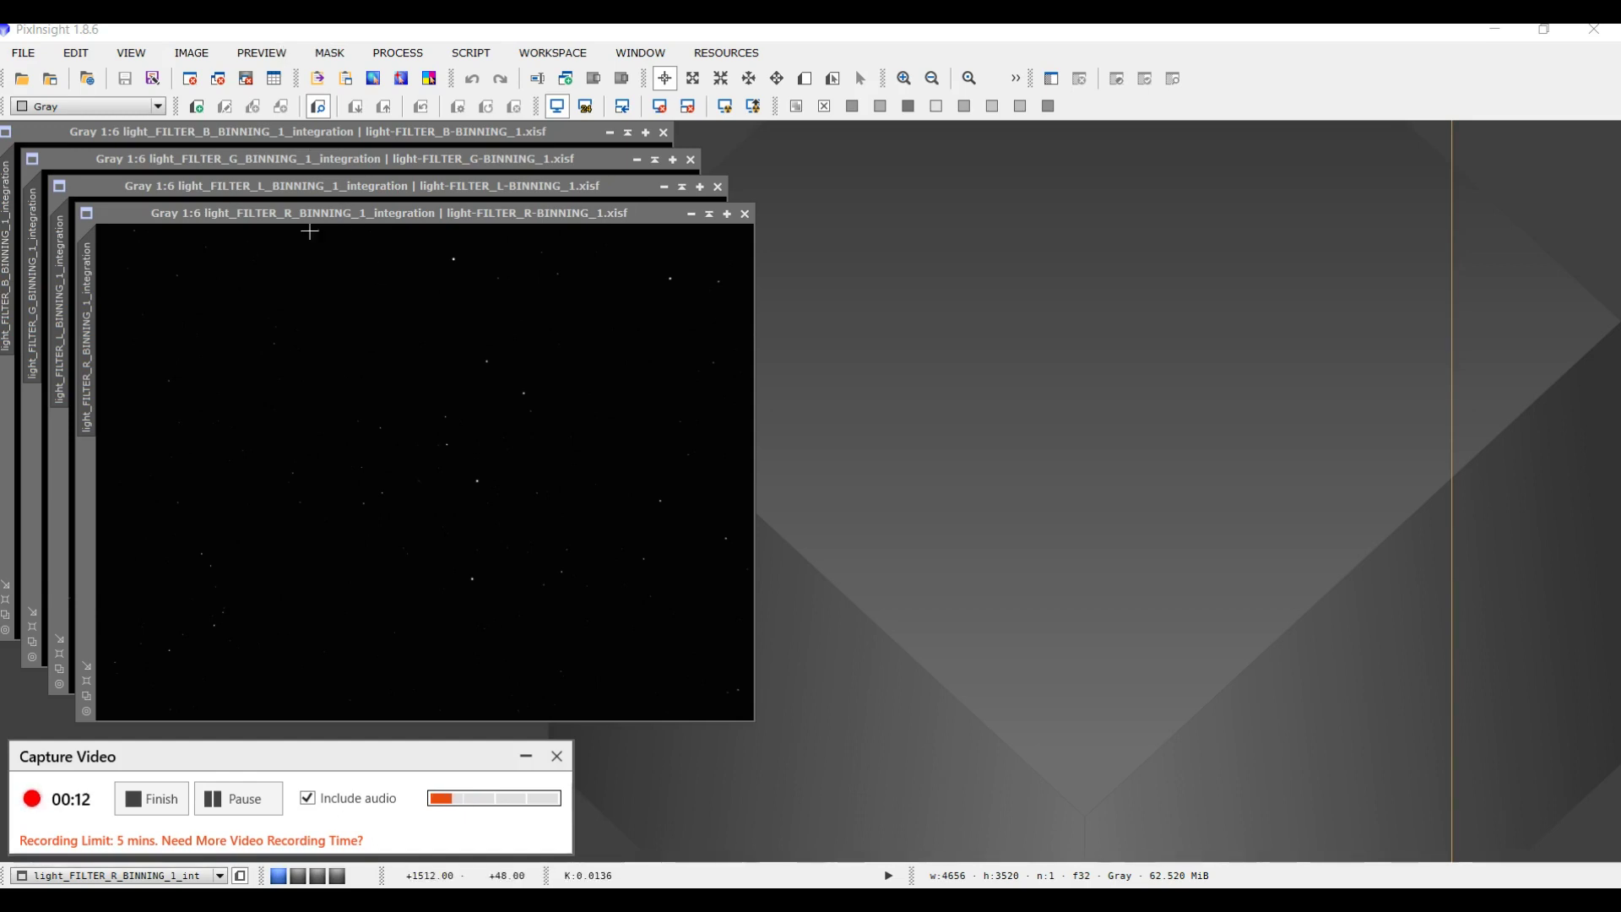
{"action": "left_click", "coordinate": [397, 52]}
Step: Open ScreenTransferFunction and auto-stretch the R and L frames, moving them aside
{"action": "mouse_move", "coordinate": [443, 78]}
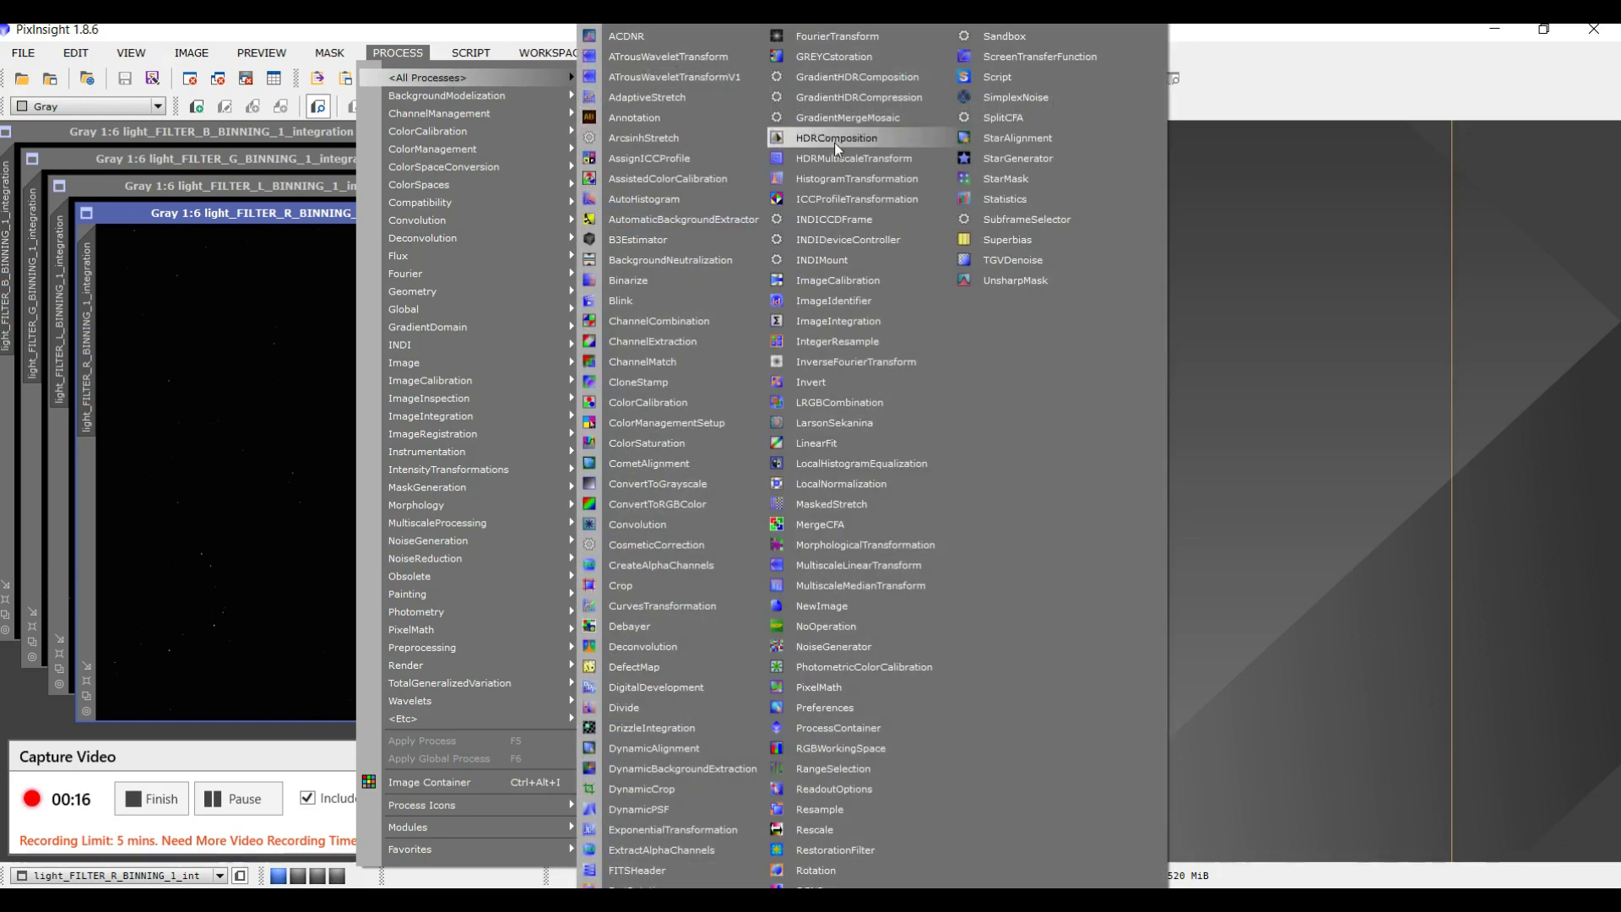
{"action": "left_click", "coordinate": [990, 59]}
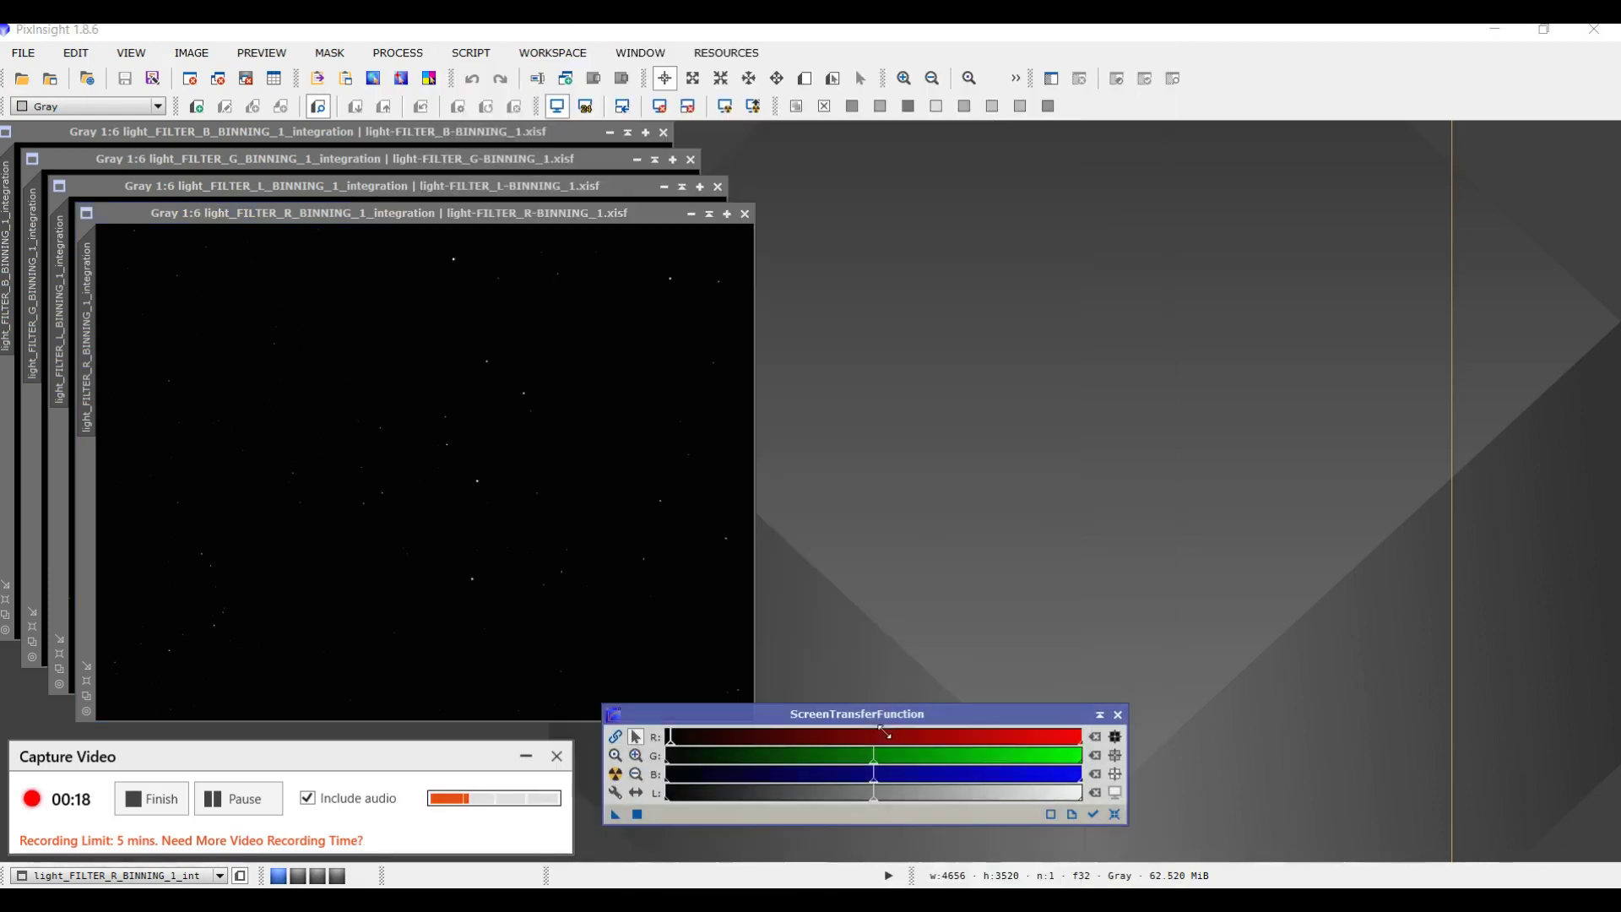
{"action": "mouse_move", "coordinate": [900, 724]}
{"action": "left_mouse_down"}
{"action": "mouse_move", "coordinate": [912, 835]}
{"action": "mouse_move", "coordinate": [908, 746]}
{"action": "left_mouse_up"}
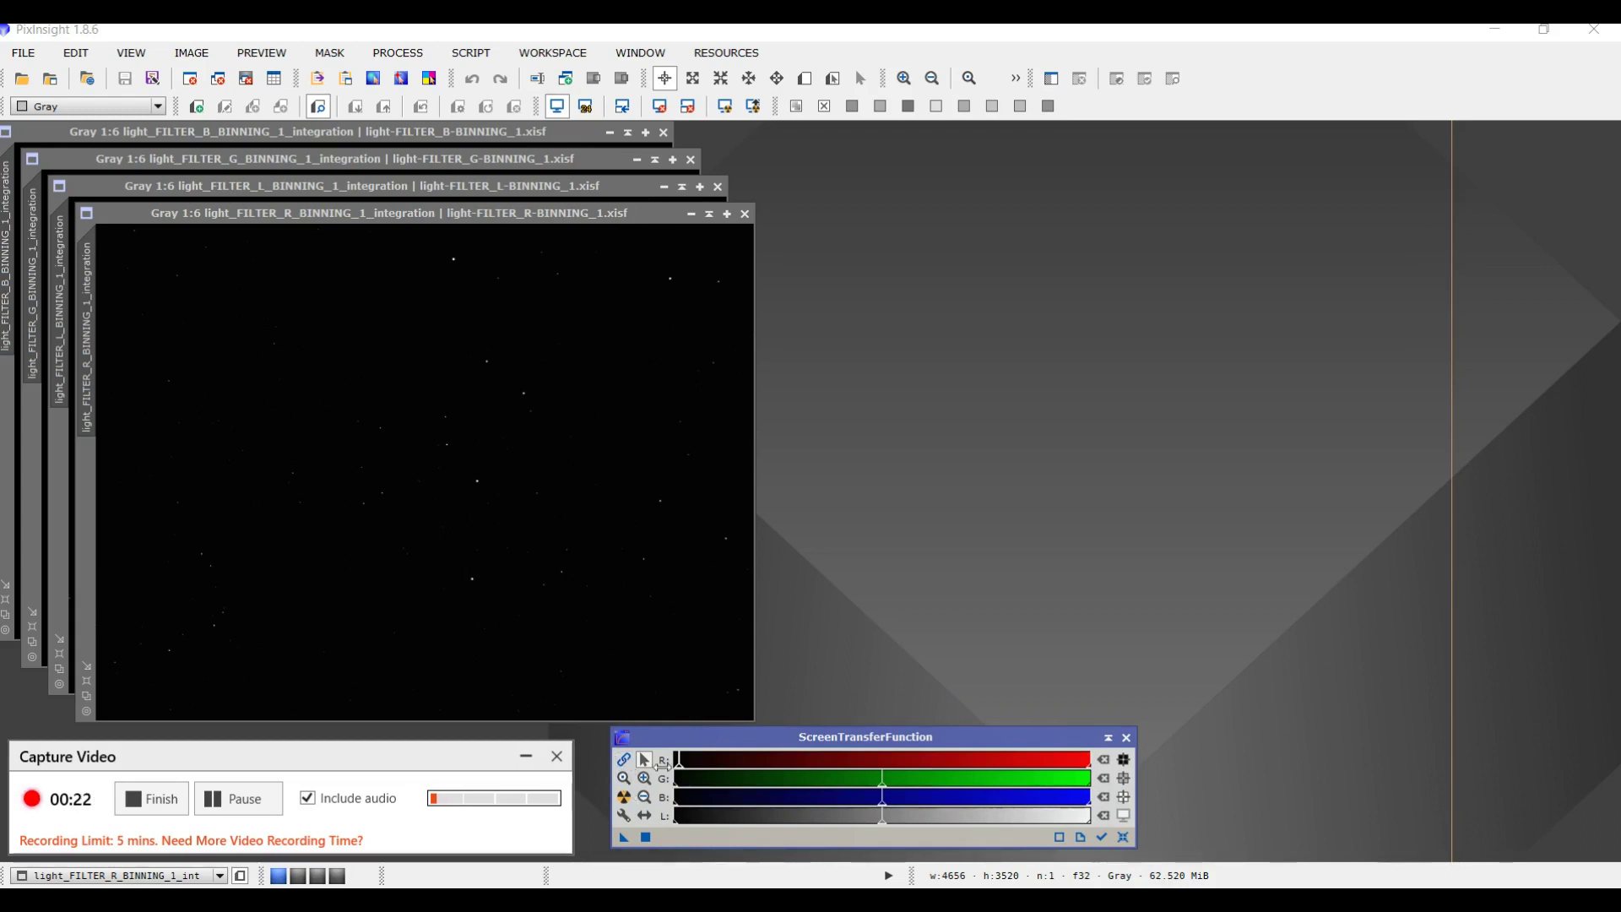
{"action": "left_click", "coordinate": [520, 219]}
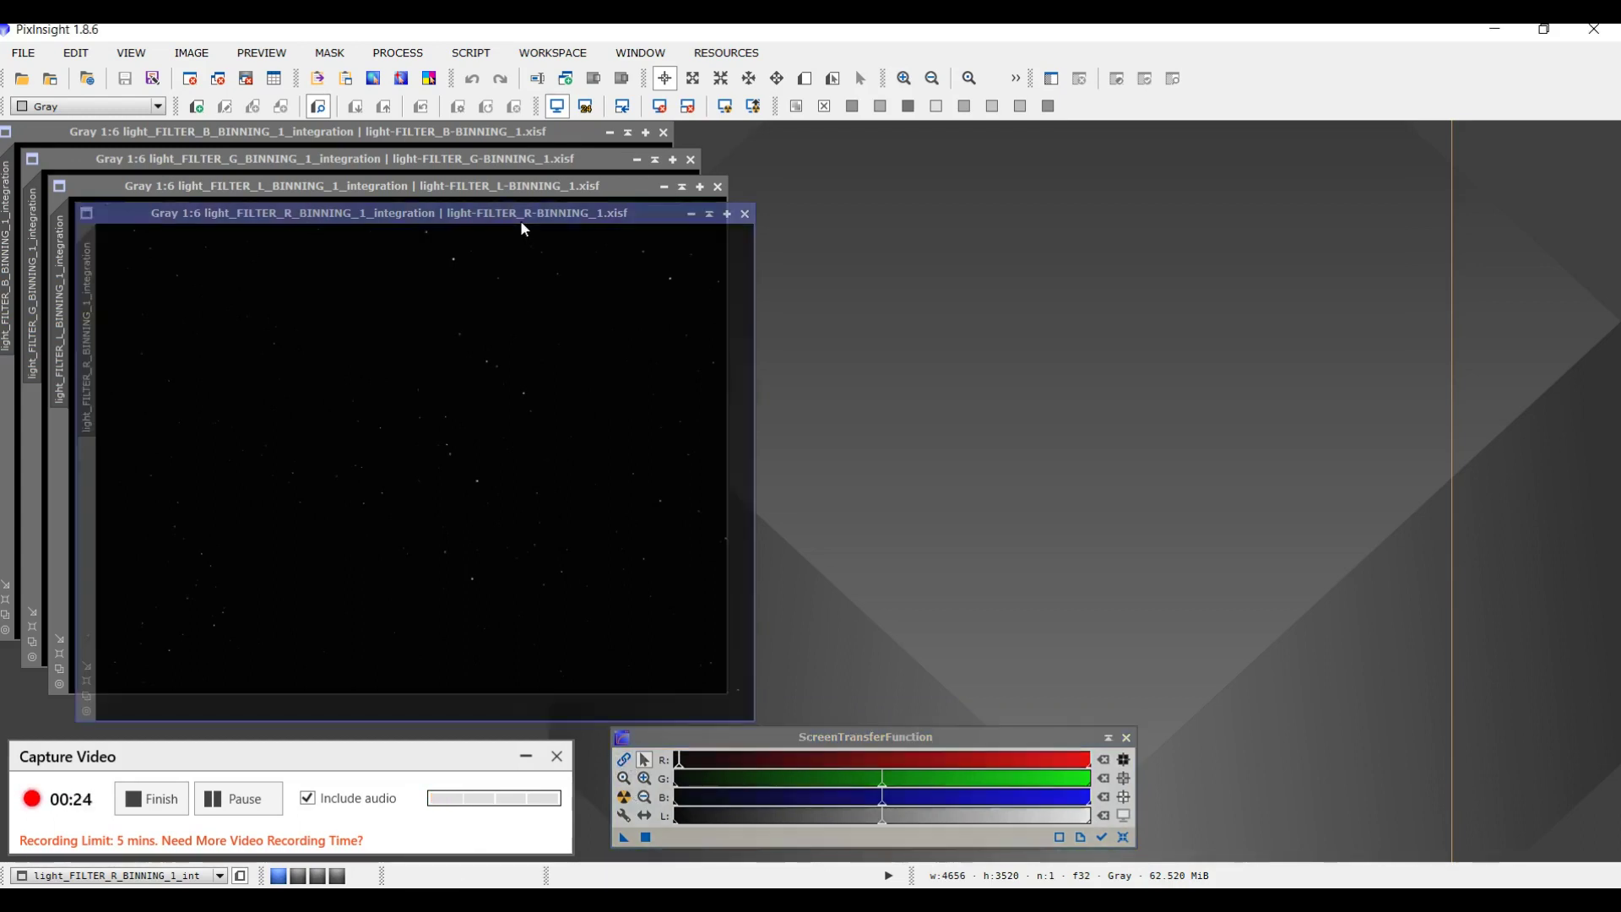
{"action": "left_click", "coordinate": [624, 797]}
{"action": "left_click_drag", "start_coordinate": [450, 211], "coordinate": [1259, 159]}
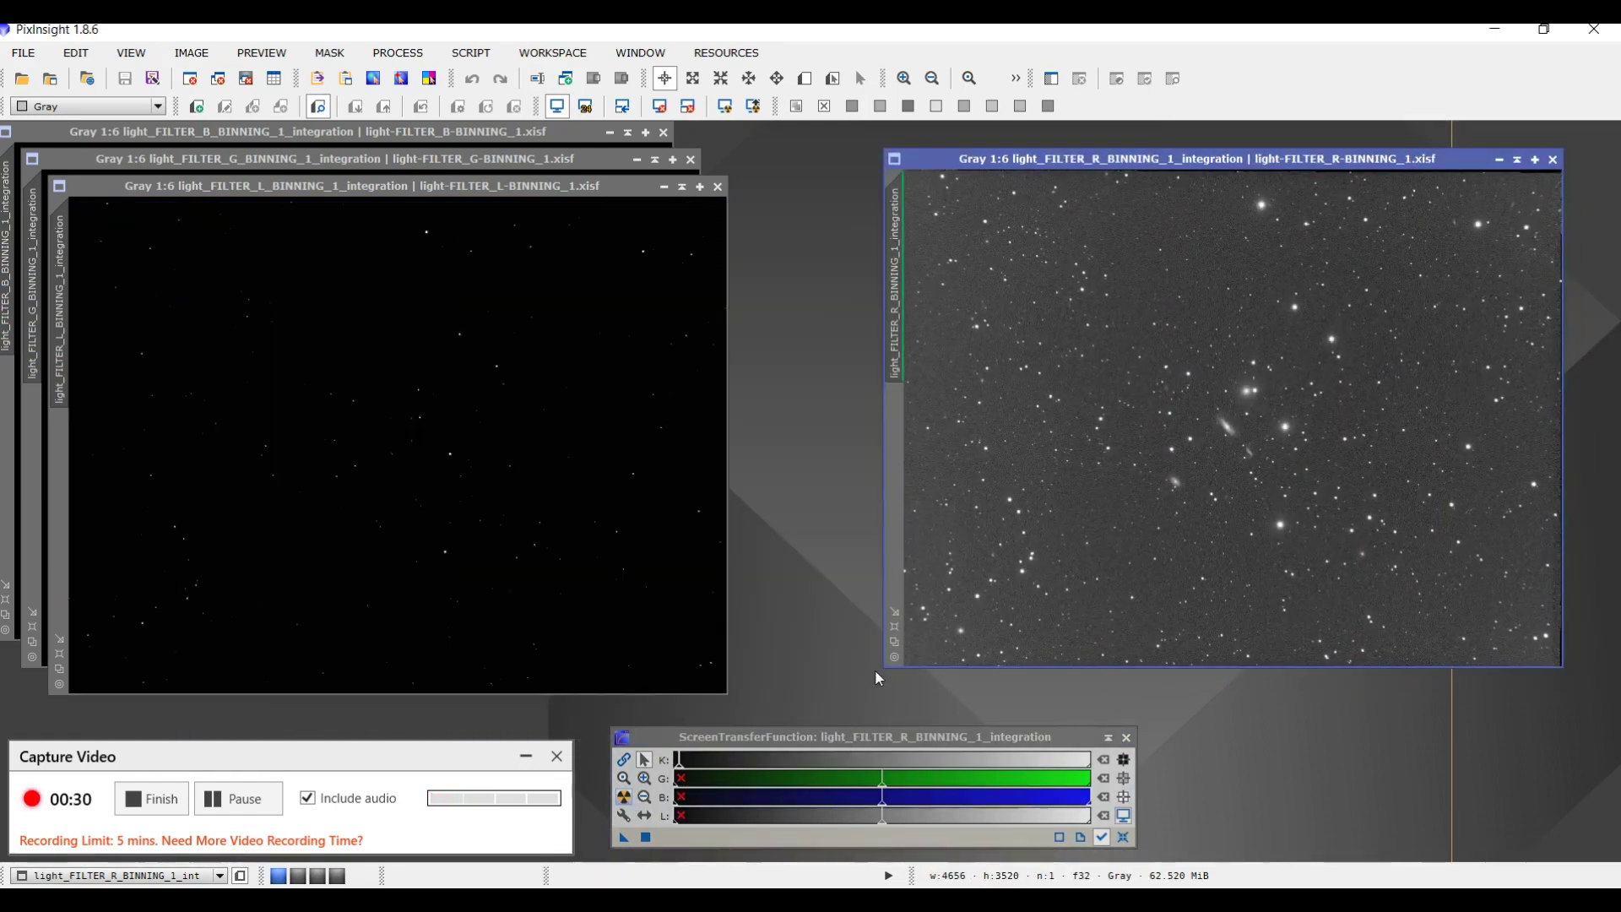
{"action": "left_click", "coordinate": [531, 186]}
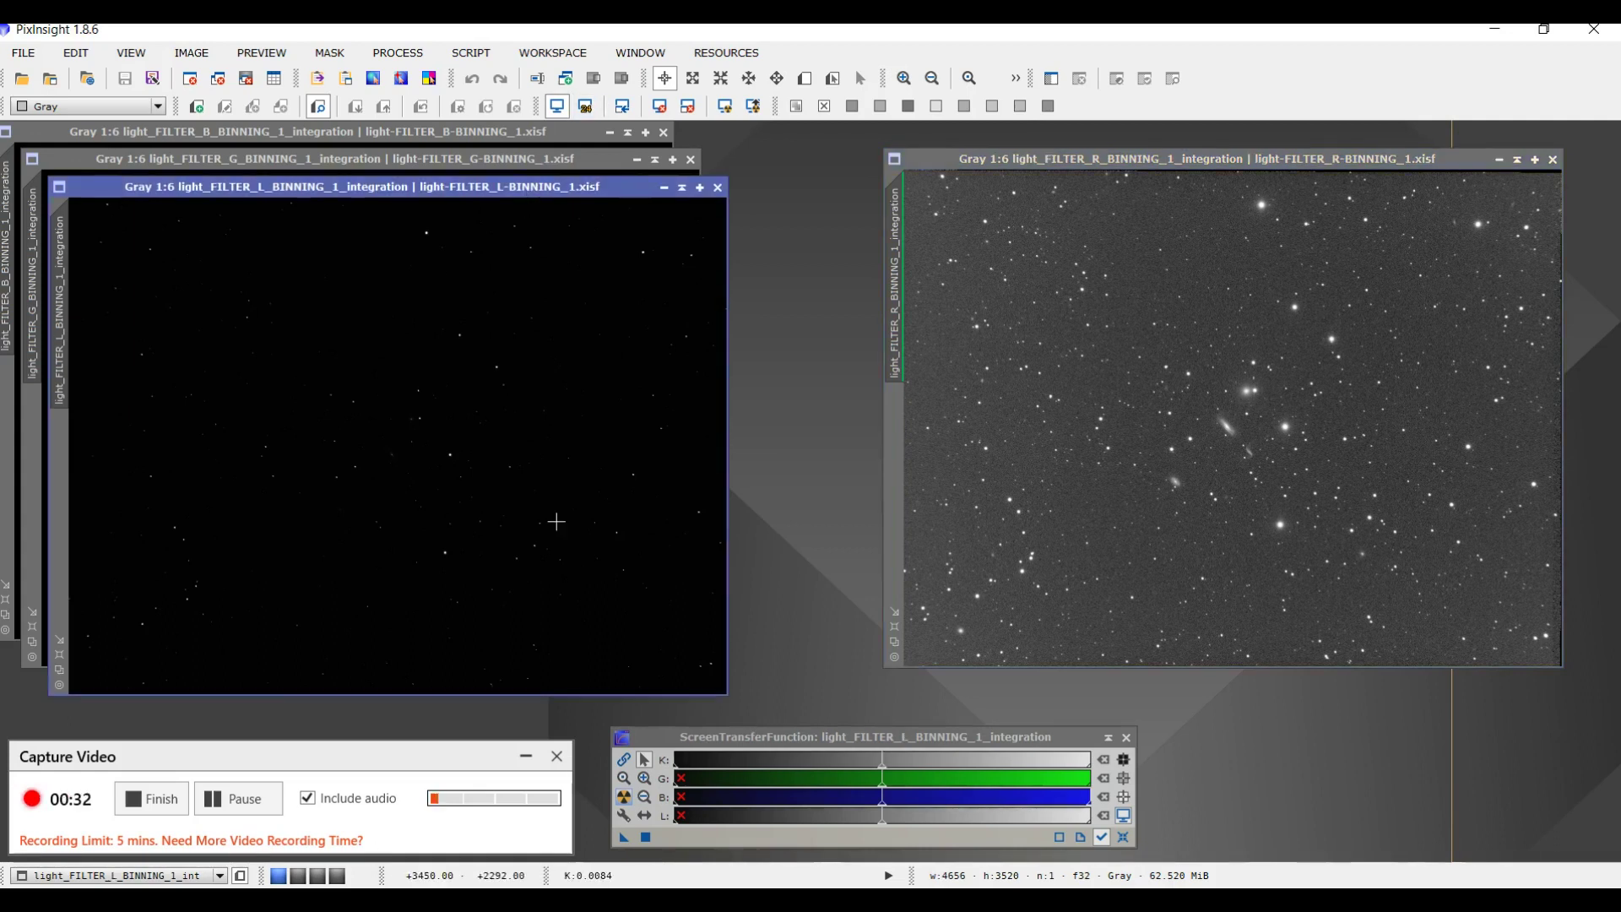
{"action": "left_click", "coordinate": [624, 798]}
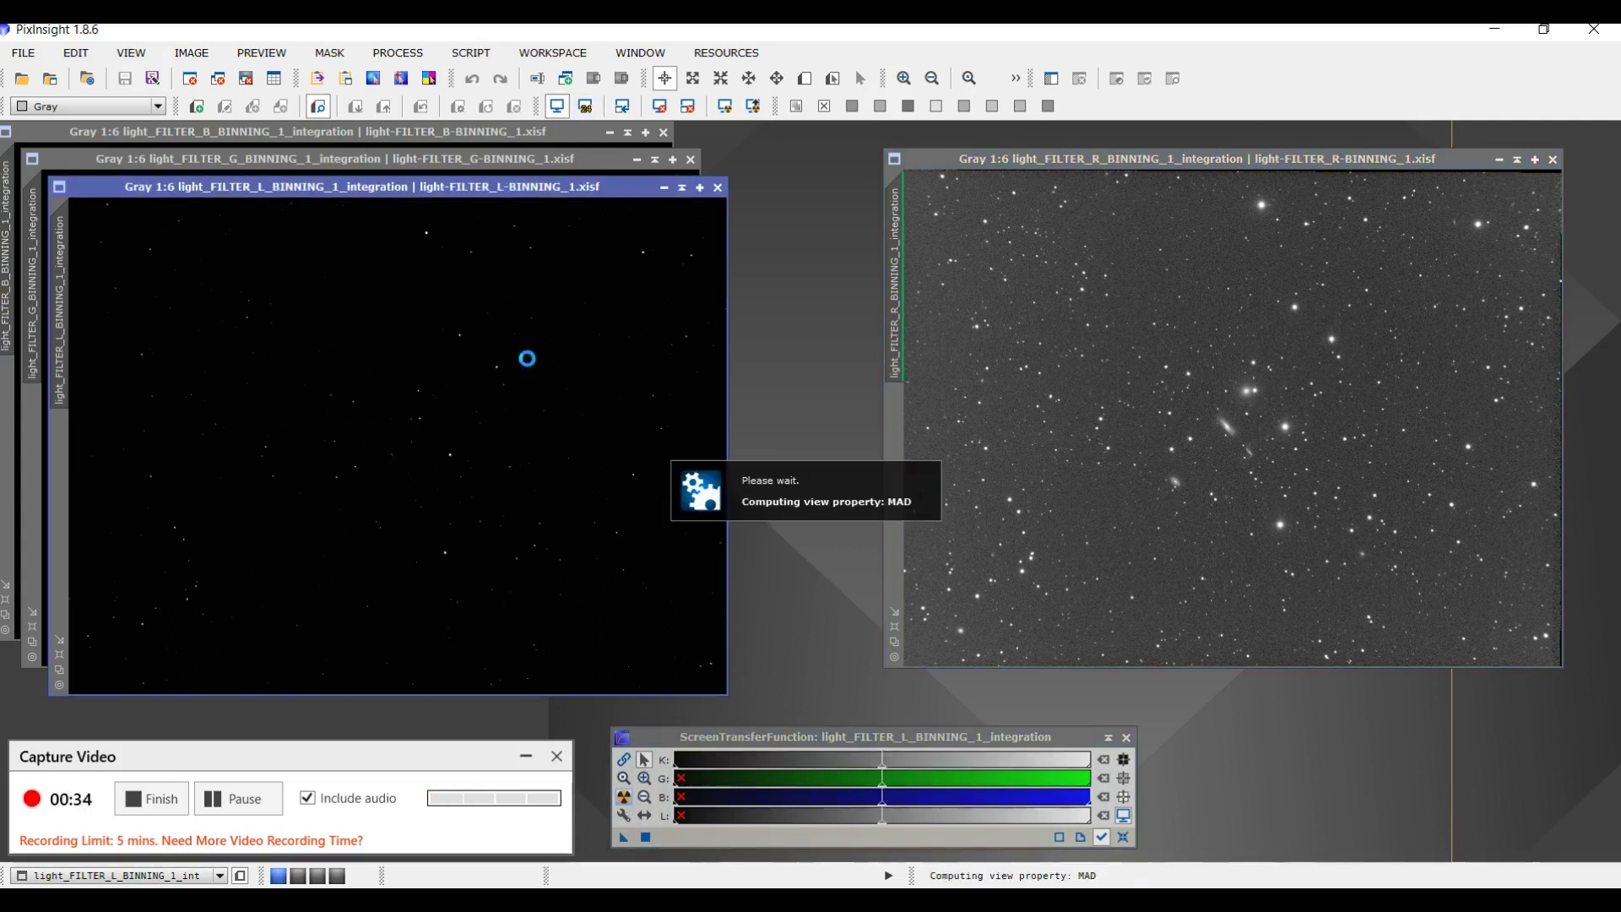
{"action": "left_click_drag", "start_coordinate": [427, 191], "coordinate": [1288, 190]}
Step: Auto-stretch the G and B frames, shifting their windows to the right
{"action": "left_click", "coordinate": [388, 157]}
{"action": "left_click", "coordinate": [623, 796]}
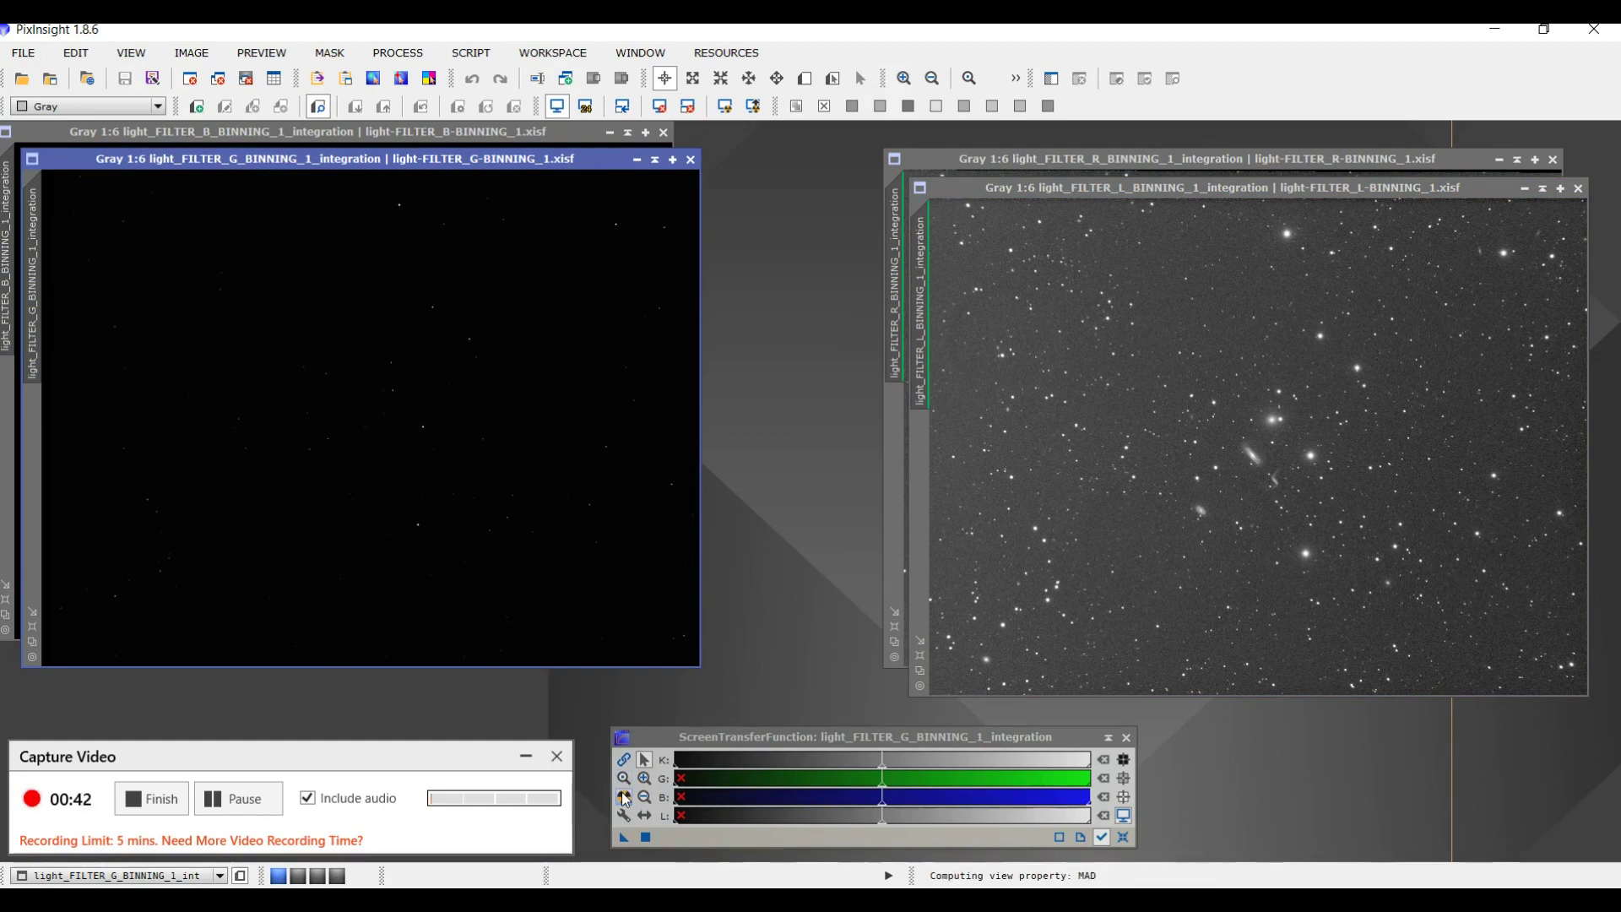
{"action": "left_click_drag", "start_coordinate": [481, 168], "coordinate": [1402, 229]}
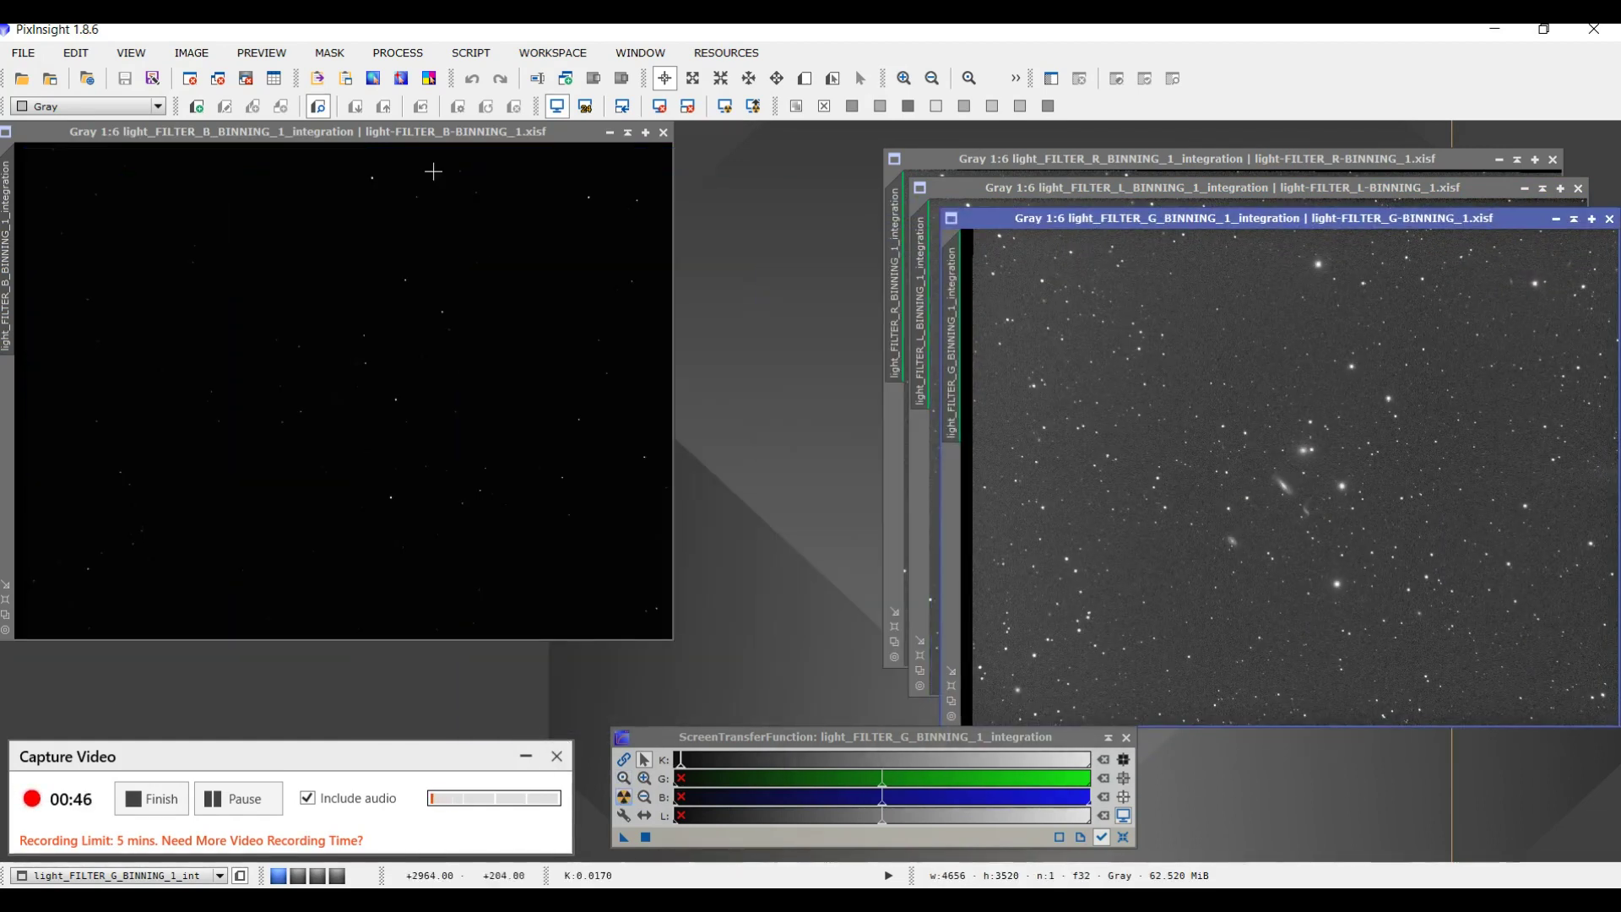
{"action": "left_click", "coordinate": [405, 144]}
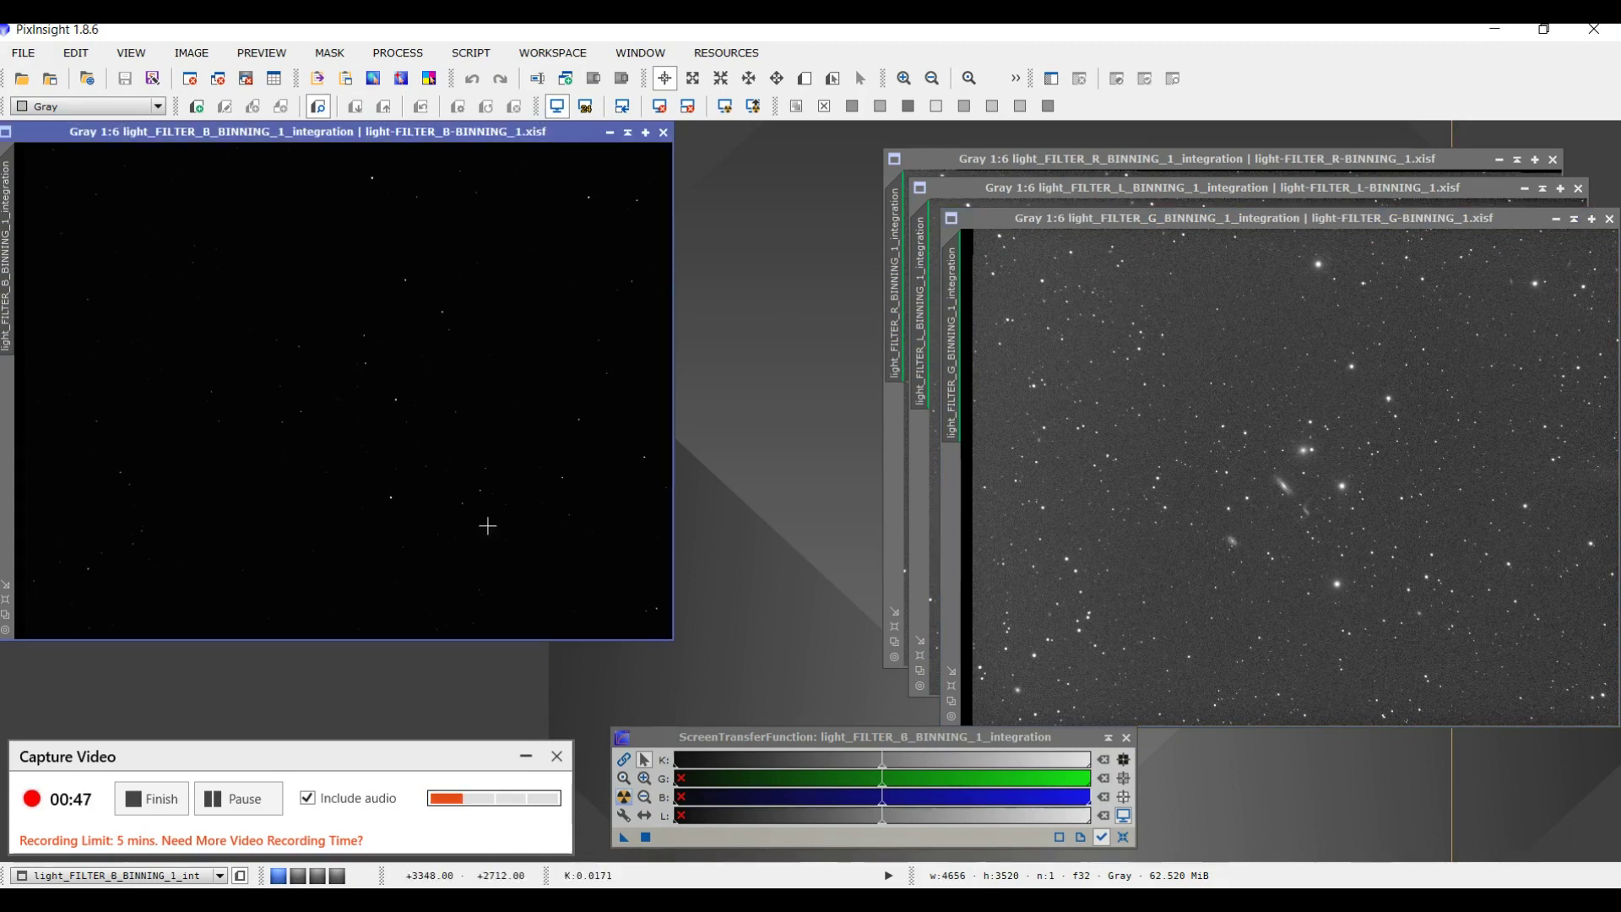
{"action": "left_click", "coordinate": [624, 798]}
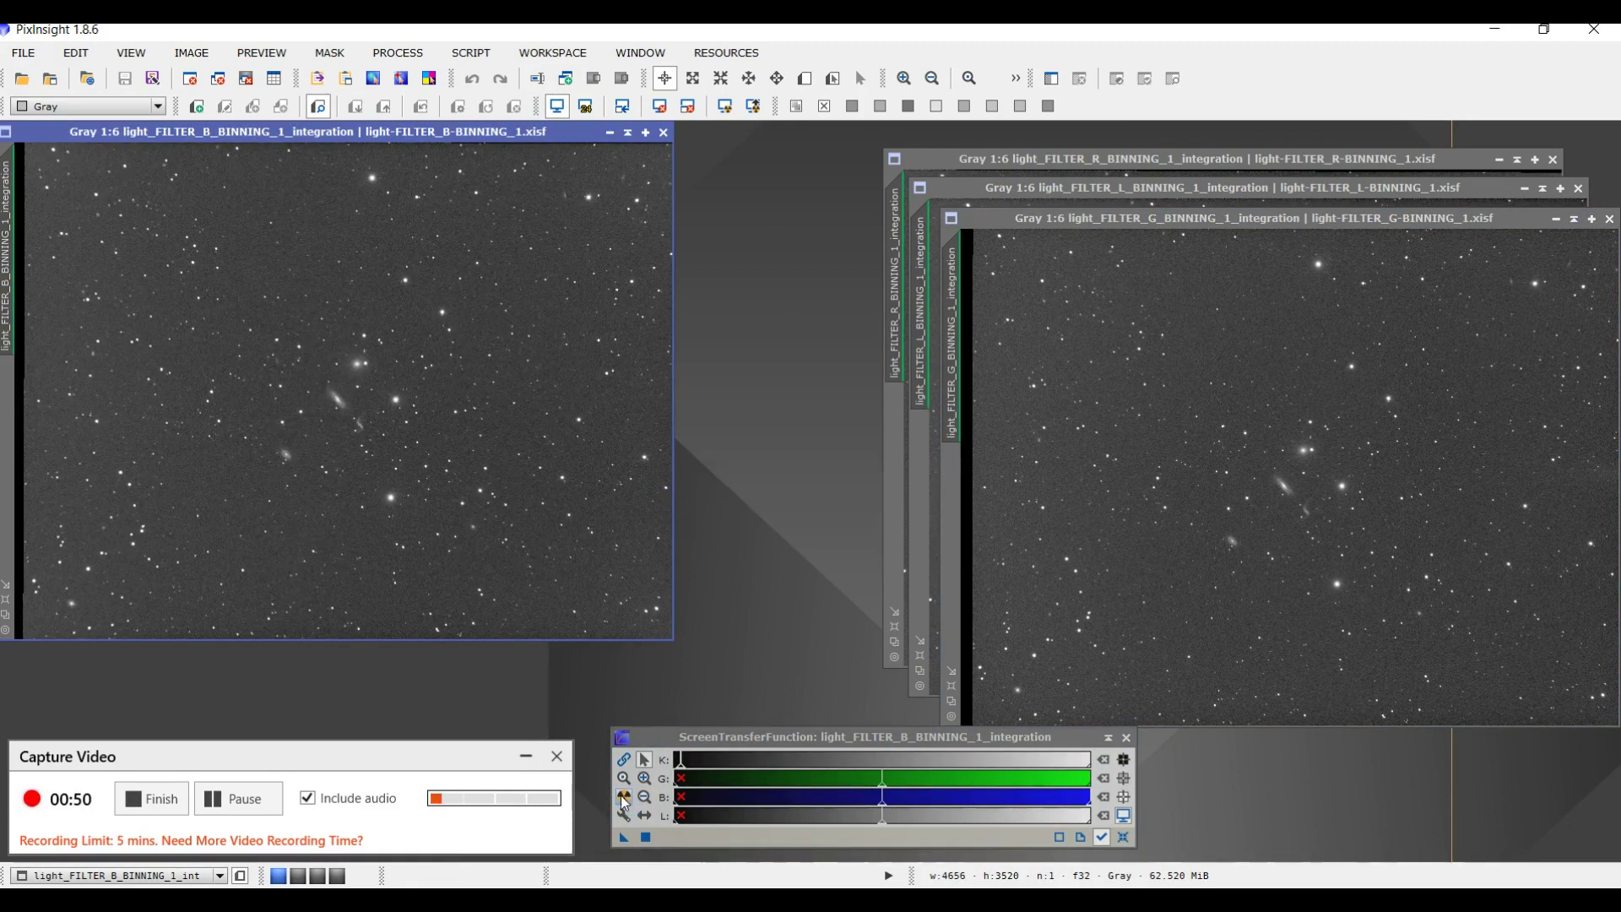
{"action": "mouse_move", "coordinate": [11, 194]}
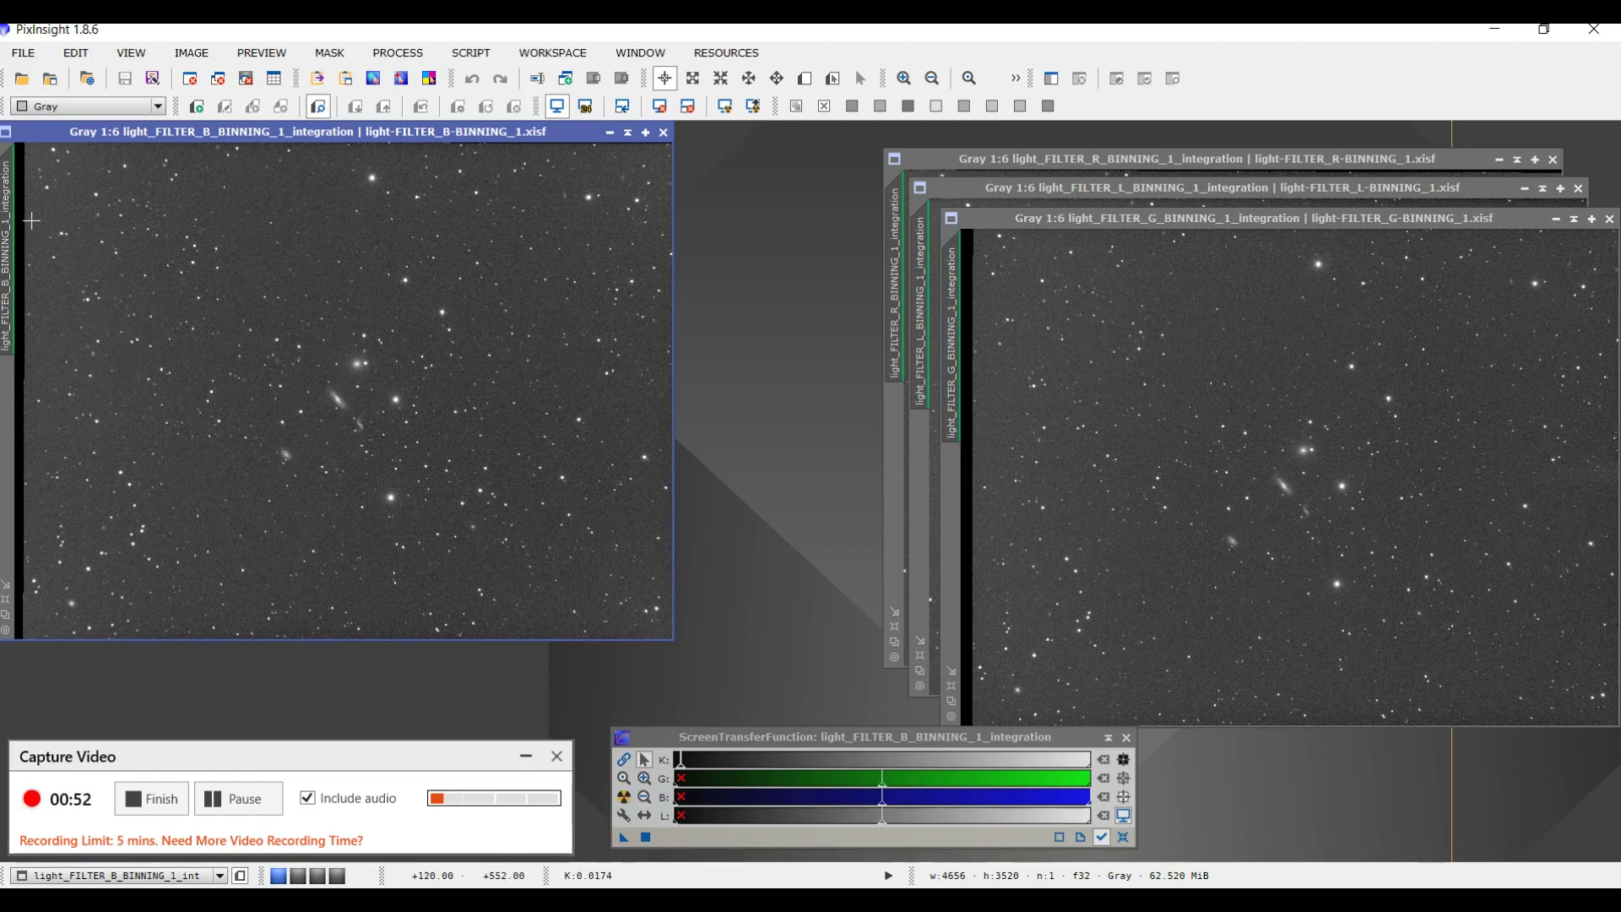
{"action": "left_click_drag", "start_coordinate": [154, 138], "coordinate": [179, 139]}
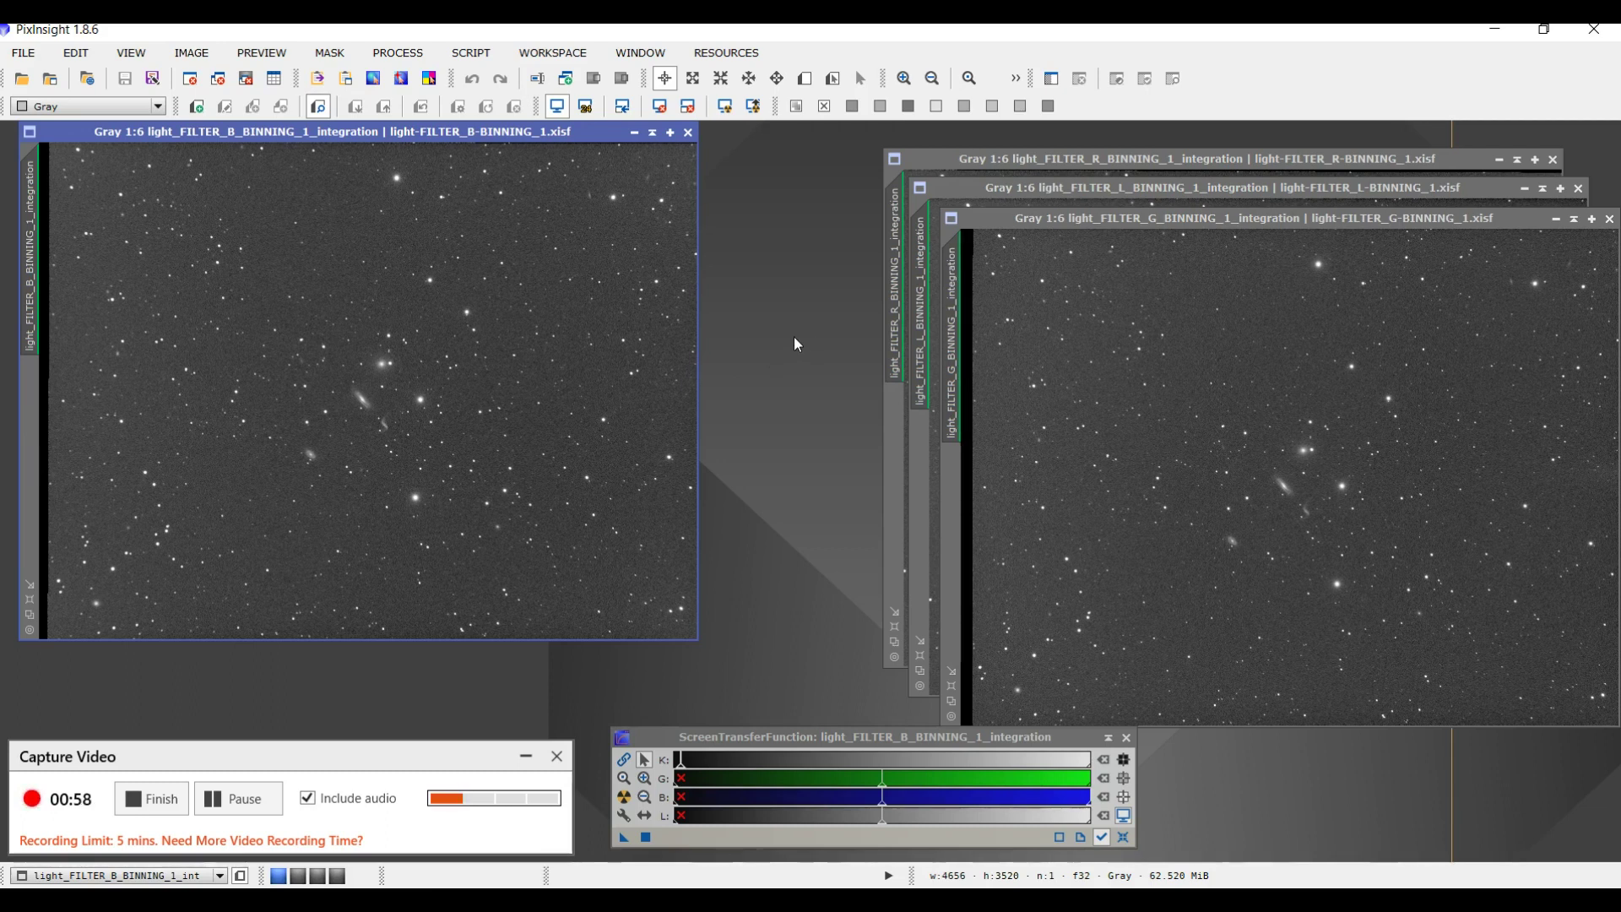
Step: Open DynamicCrop and draw a 4458 × 3264 crop centred at 2373, 1770 on B
{"action": "left_click", "coordinate": [394, 55]}
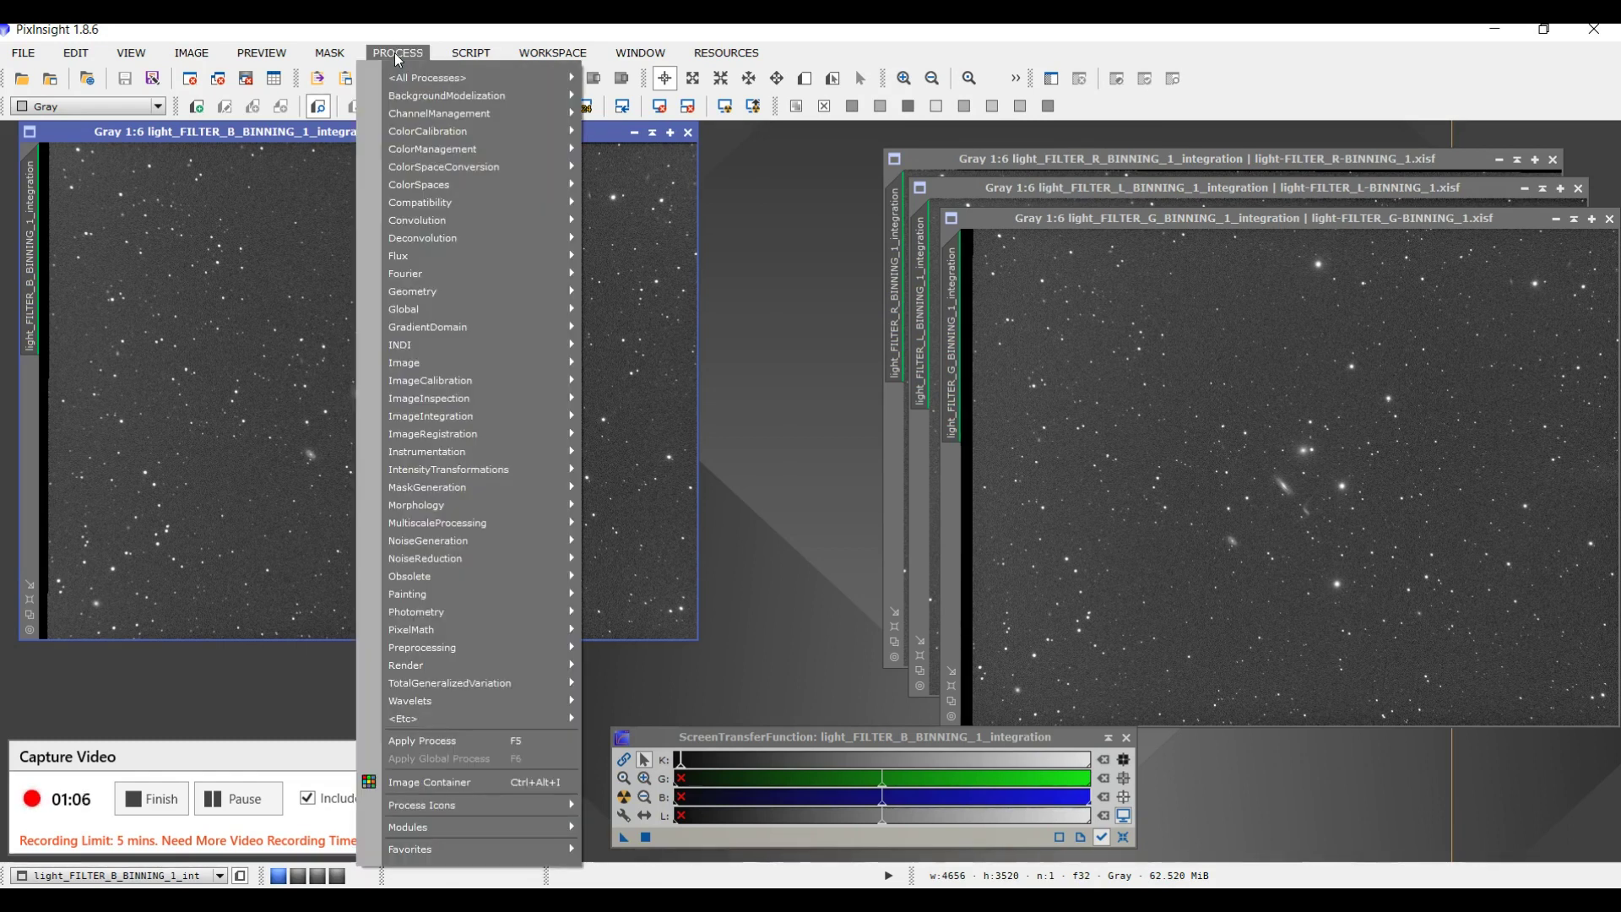
{"action": "mouse_move", "coordinate": [434, 297]}
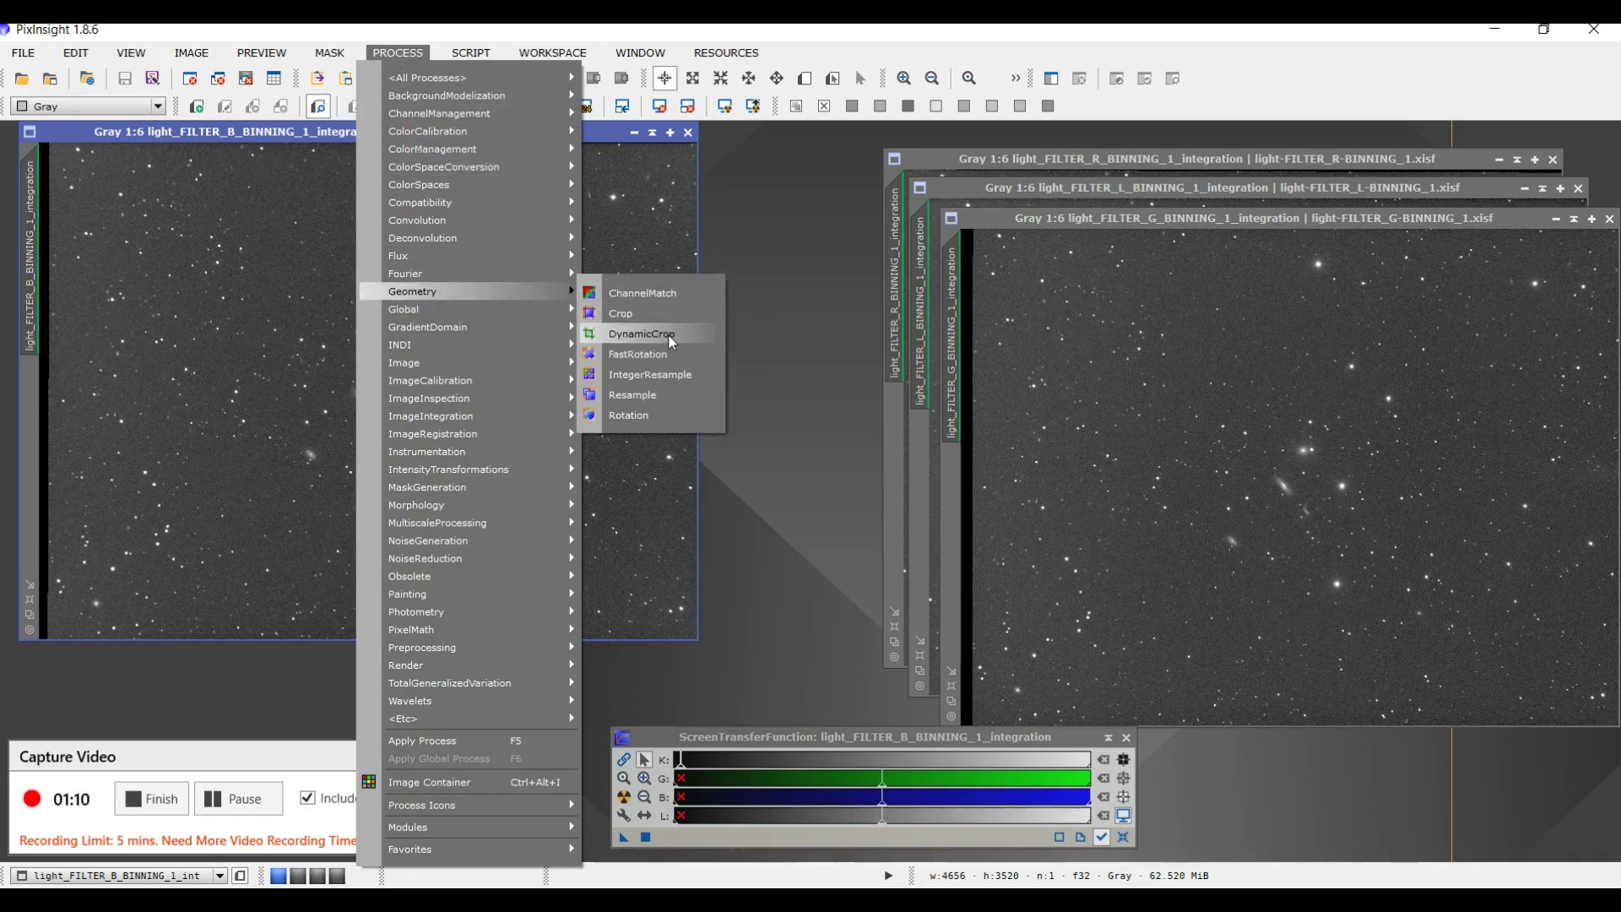
{"action": "left_click", "coordinate": [667, 333]}
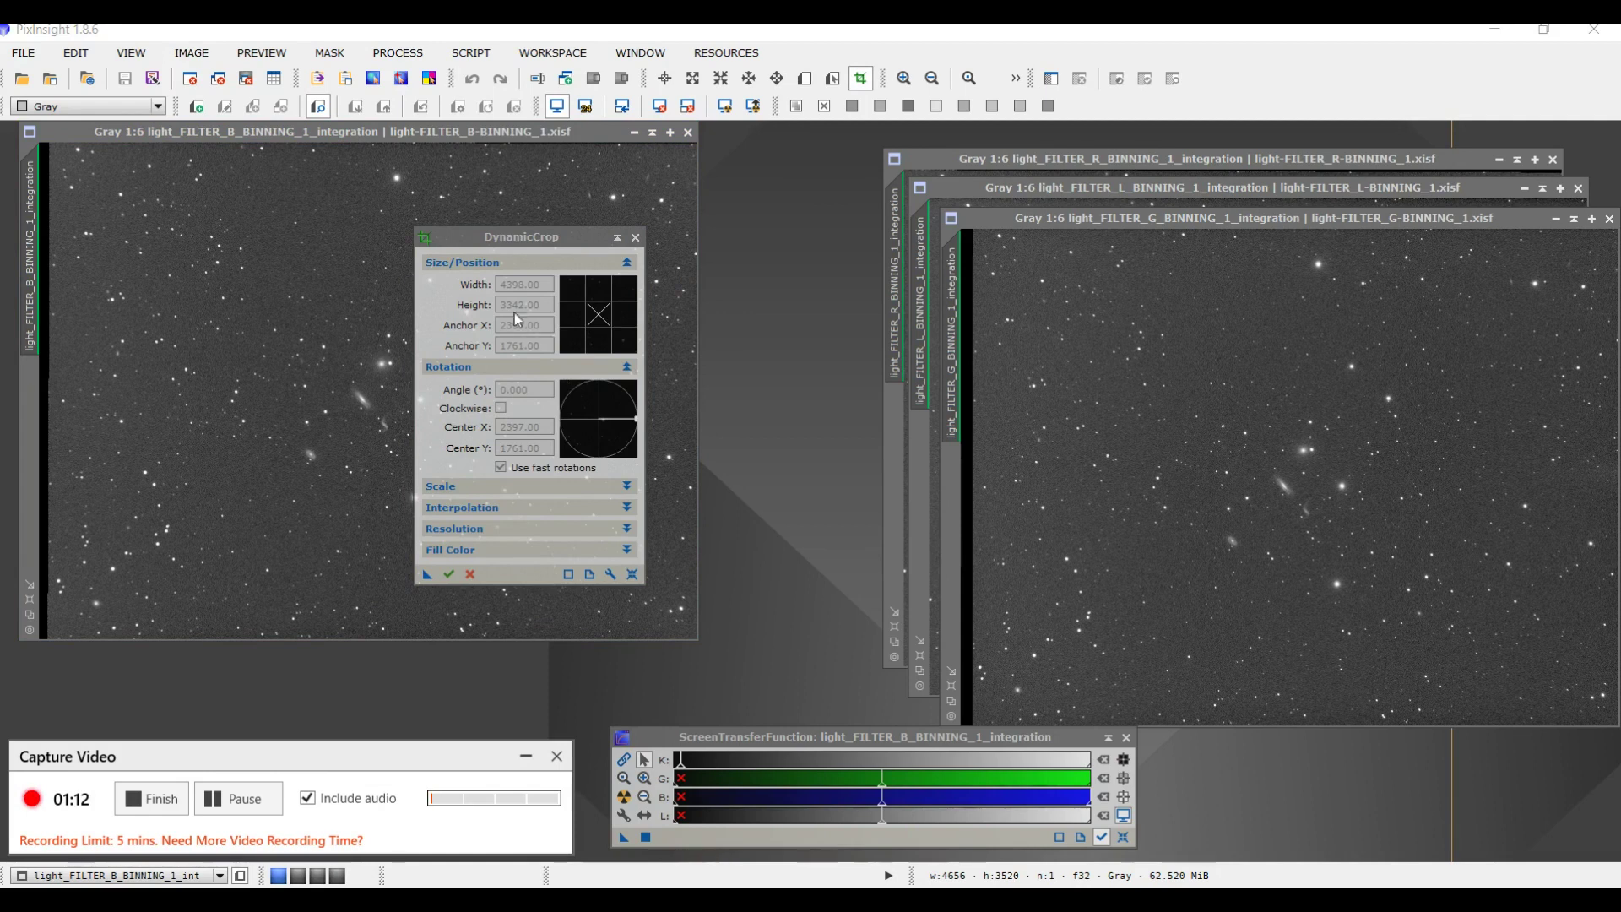
{"action": "left_click_drag", "start_coordinate": [528, 238], "coordinate": [895, 192]}
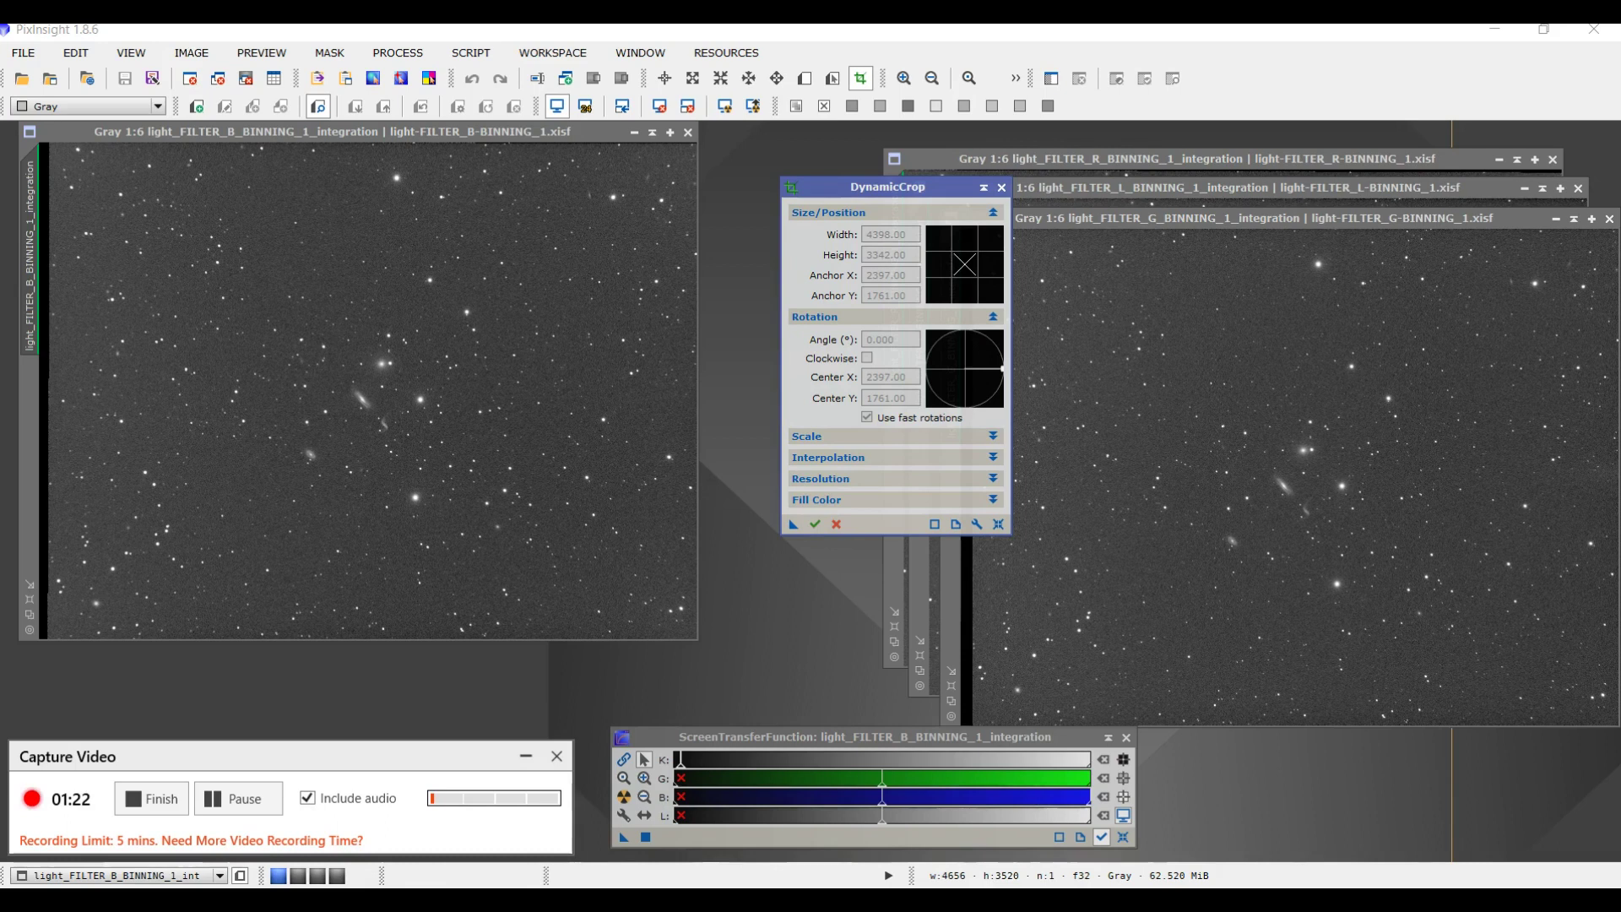
{"action": "left_click_drag", "start_coordinate": [59, 162], "coordinate": [690, 623]}
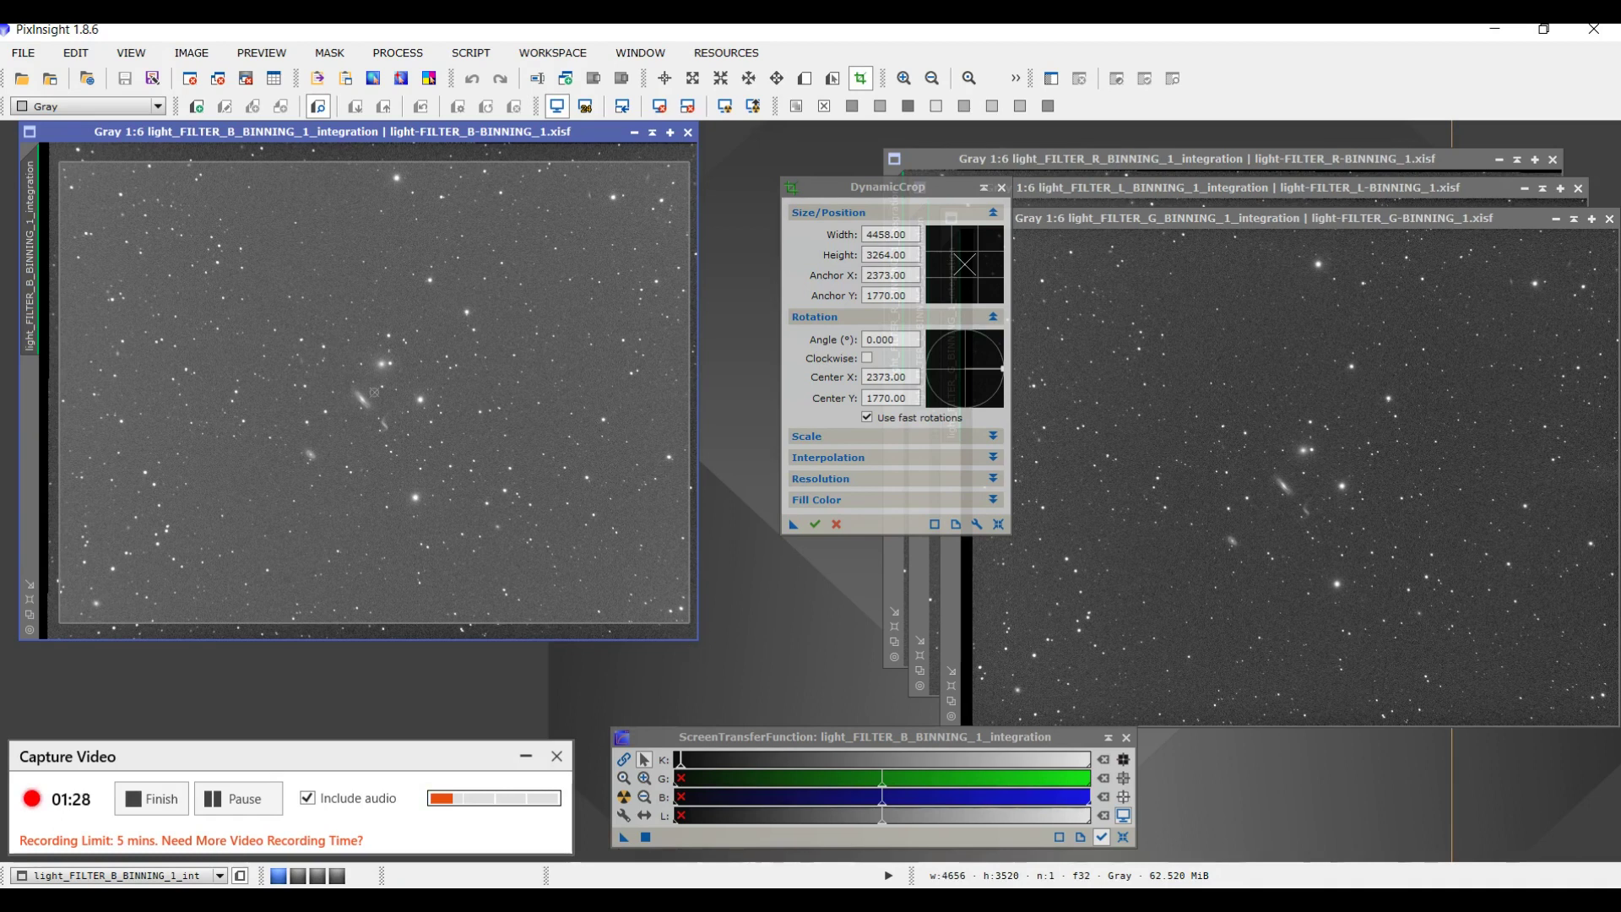
Step: Enlarge the B window and adjust its crop to 4458 × 3288 centred at 2367, 1740
{"action": "left_click_drag", "start_coordinate": [700, 640], "coordinate": [735, 668]}
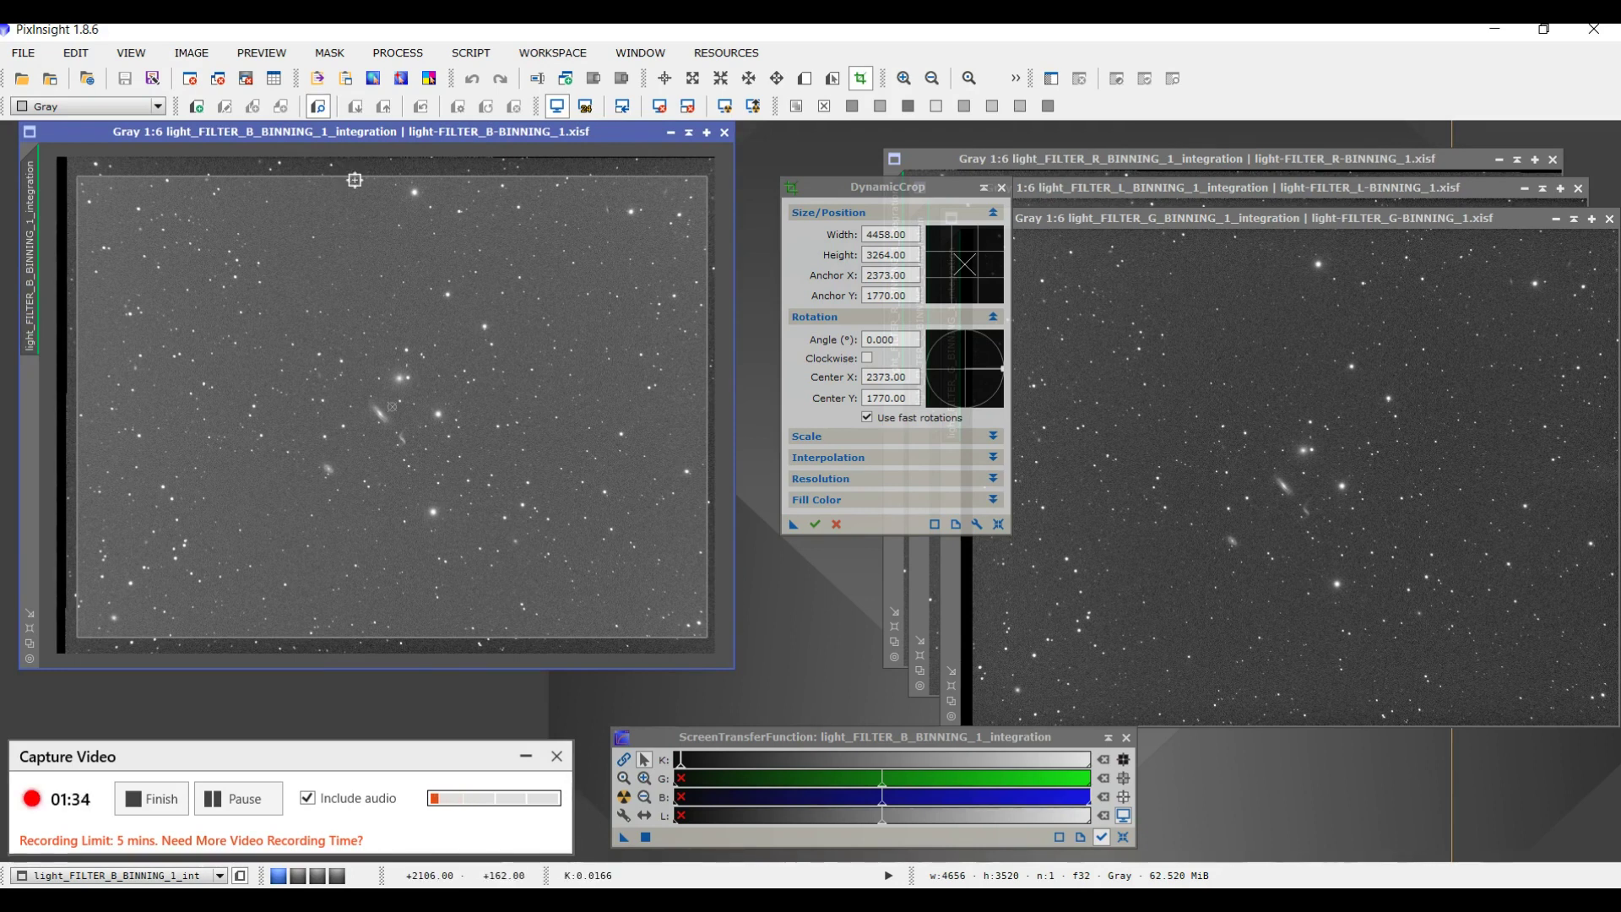
{"action": "left_click_drag", "start_coordinate": [355, 180], "coordinate": [354, 174]}
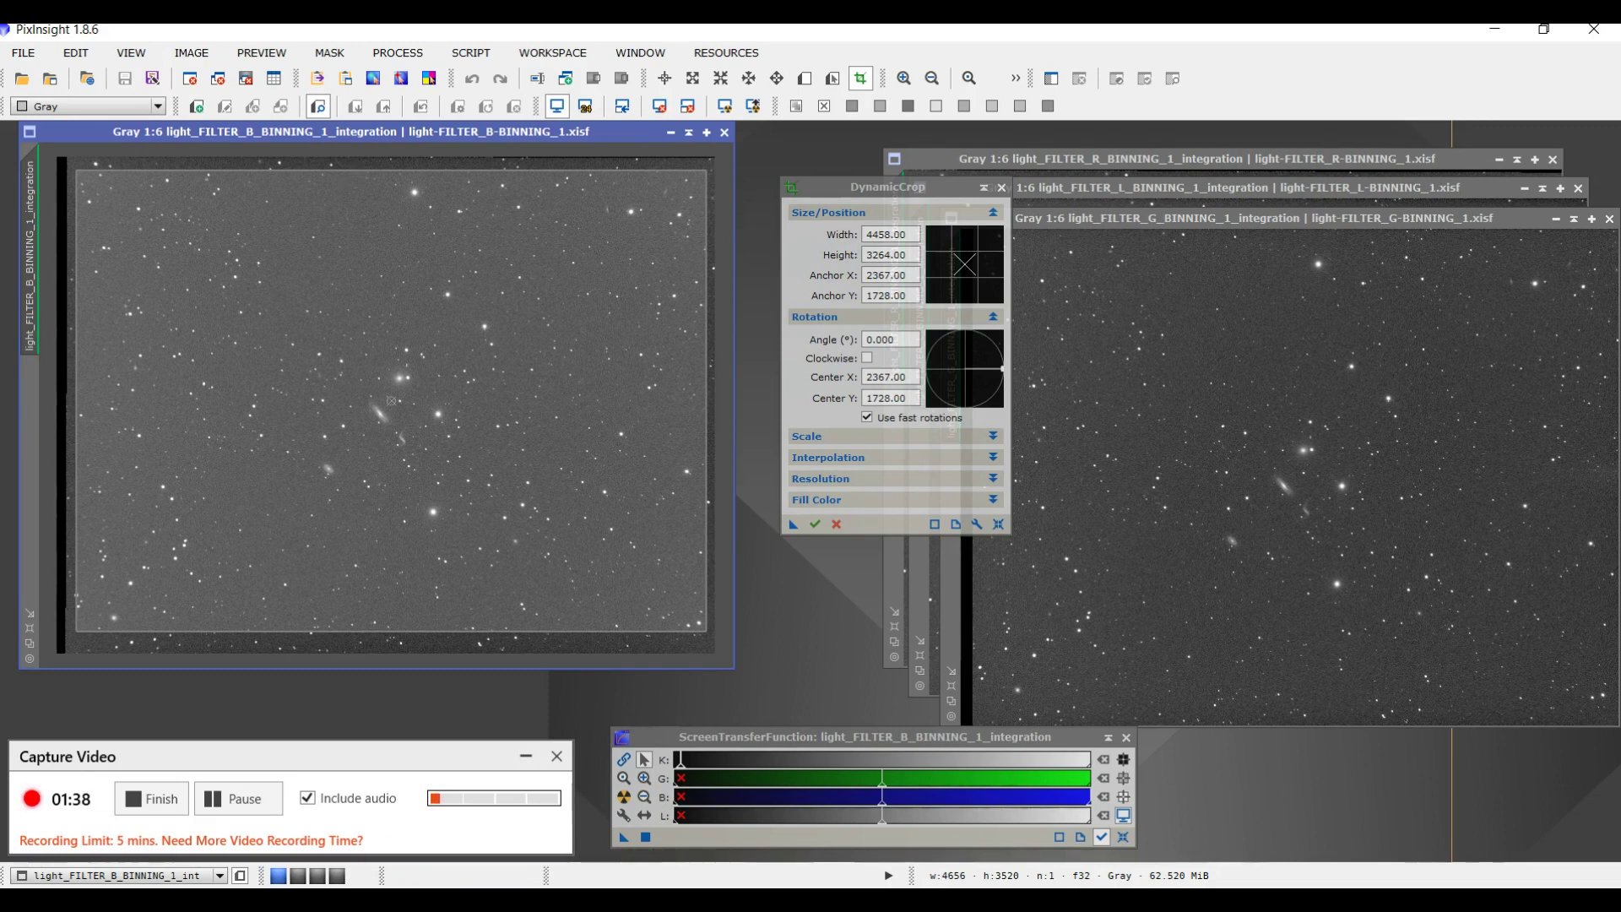
{"action": "left_click_drag", "start_coordinate": [432, 630], "coordinate": [433, 634]}
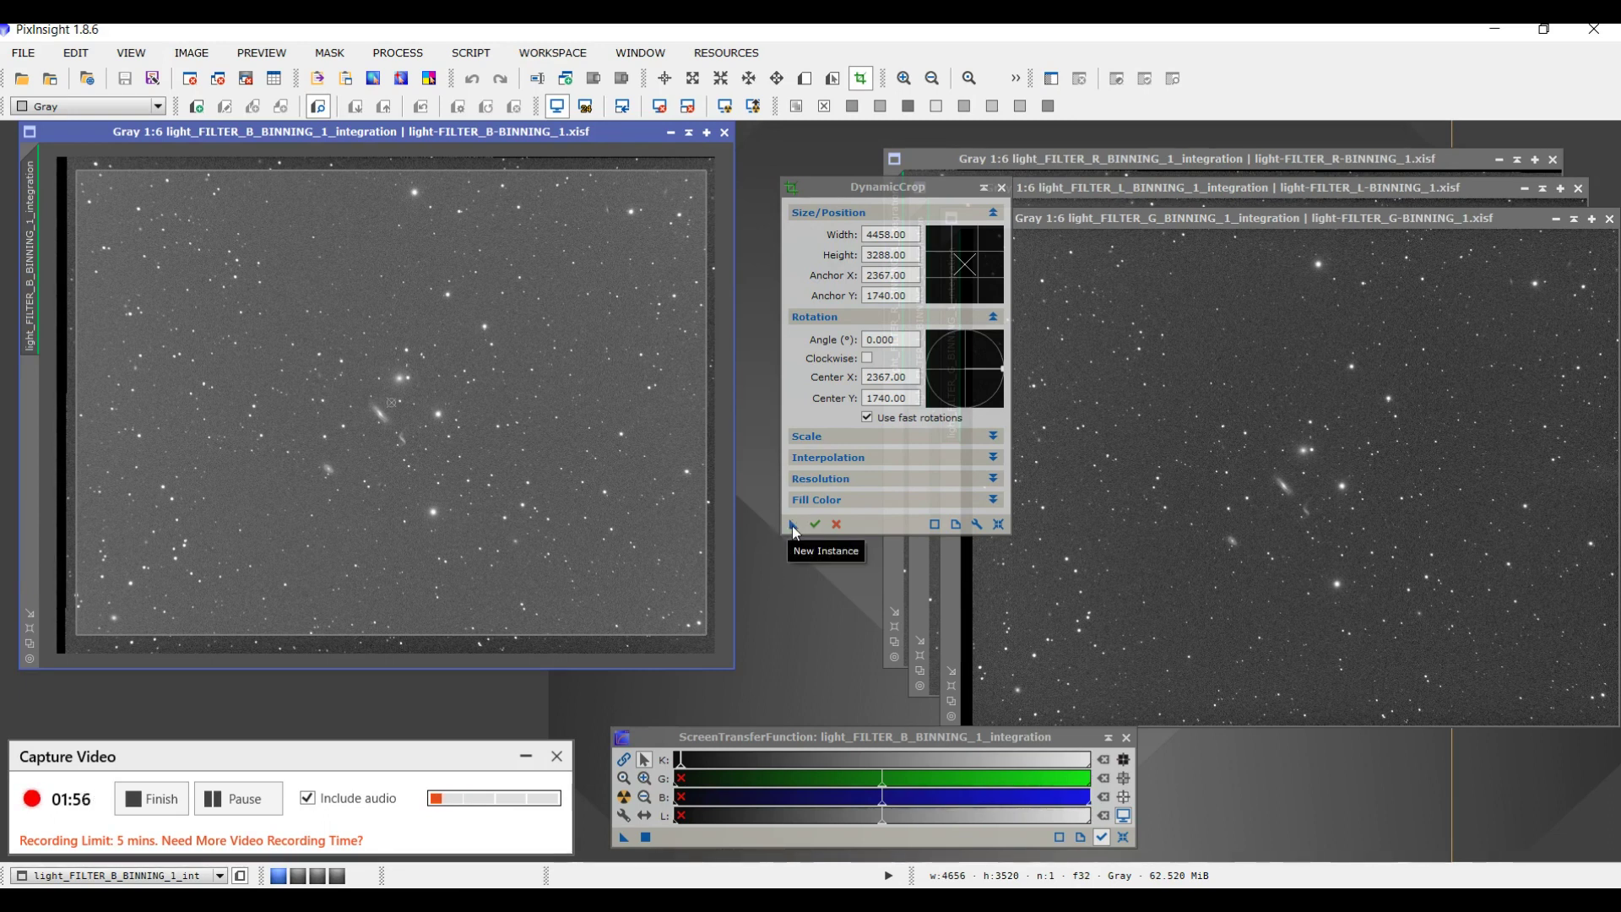
{"action": "left_click_drag", "start_coordinate": [791, 526], "coordinate": [1304, 401]}
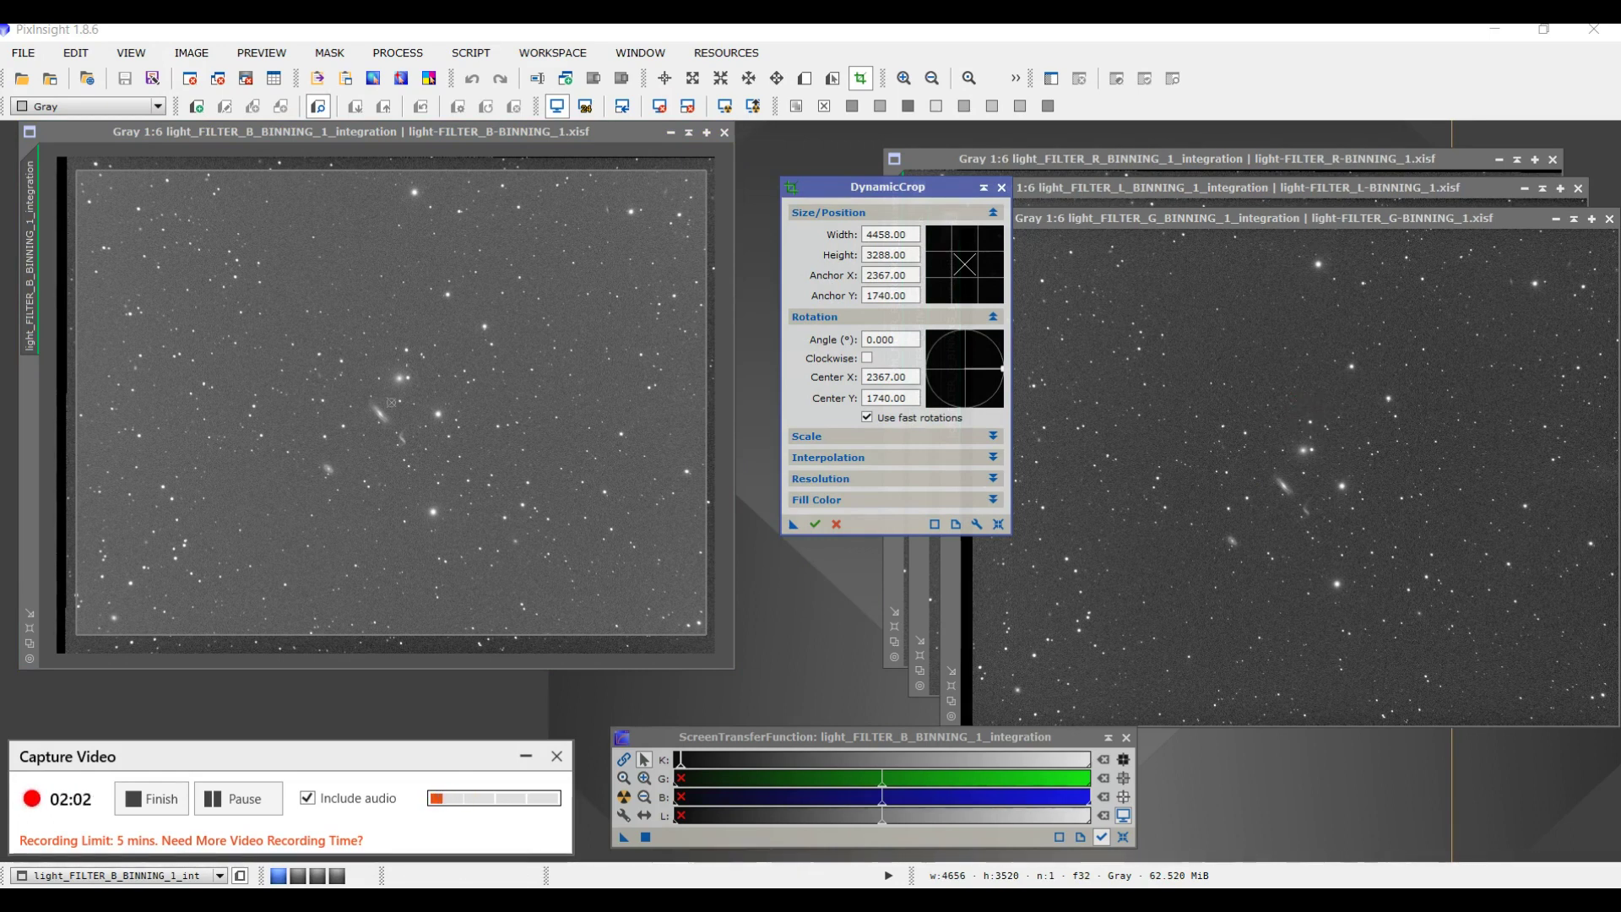
{"action": "left_click_drag", "start_coordinate": [908, 190], "coordinate": [872, 192]}
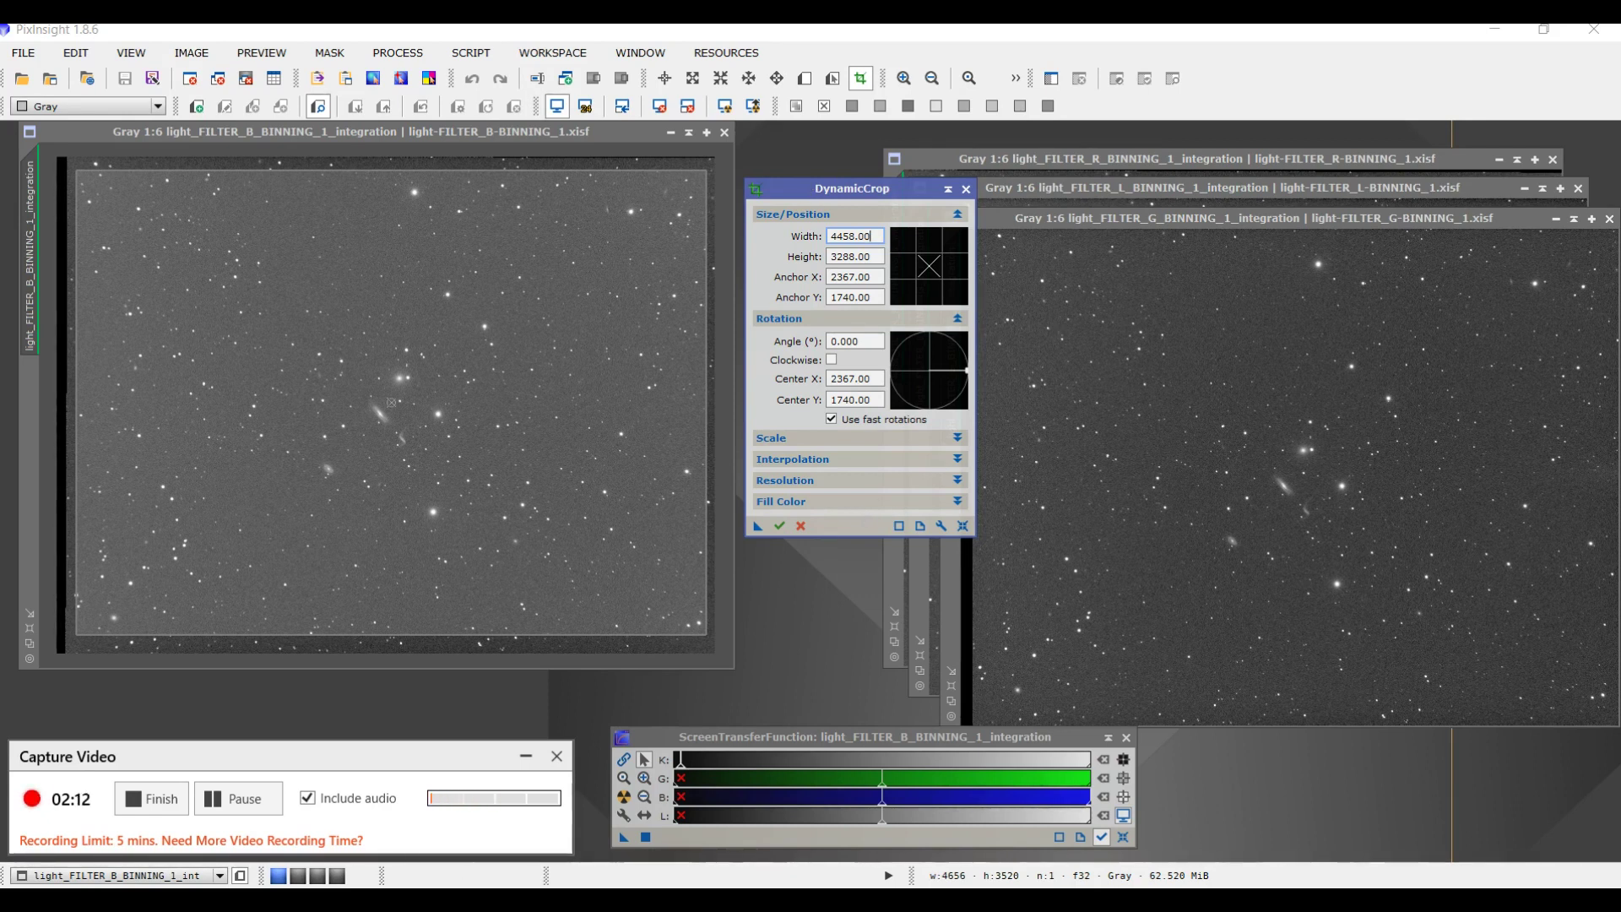
{"action": "left_click_drag", "start_coordinate": [900, 193], "coordinate": [877, 191]}
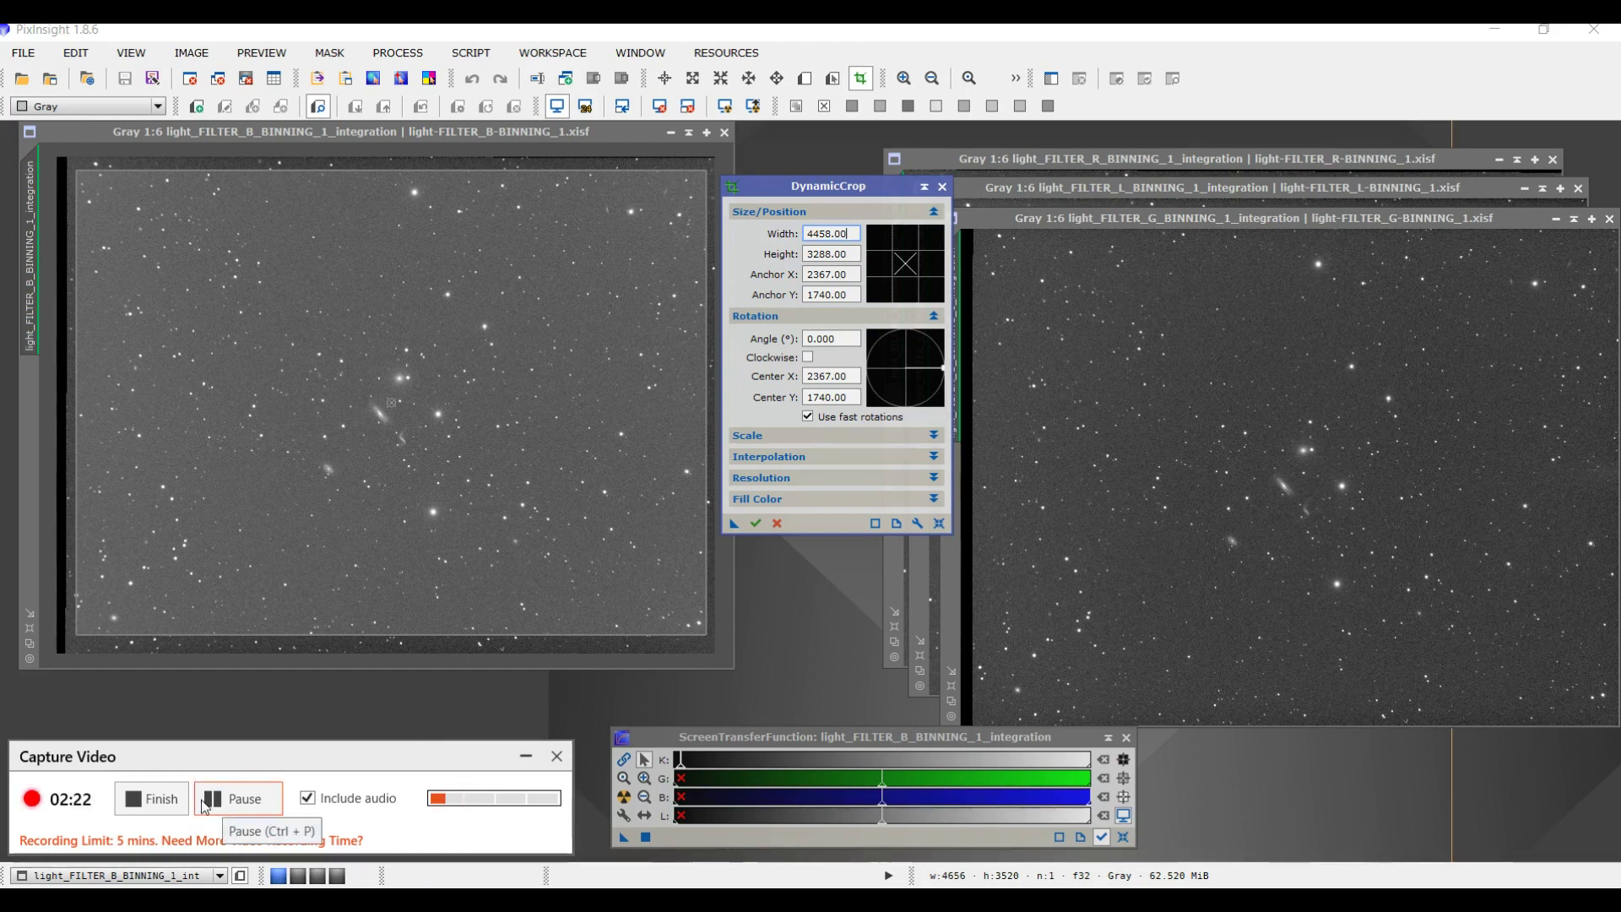
{"action": "left_click", "coordinate": [169, 805]}
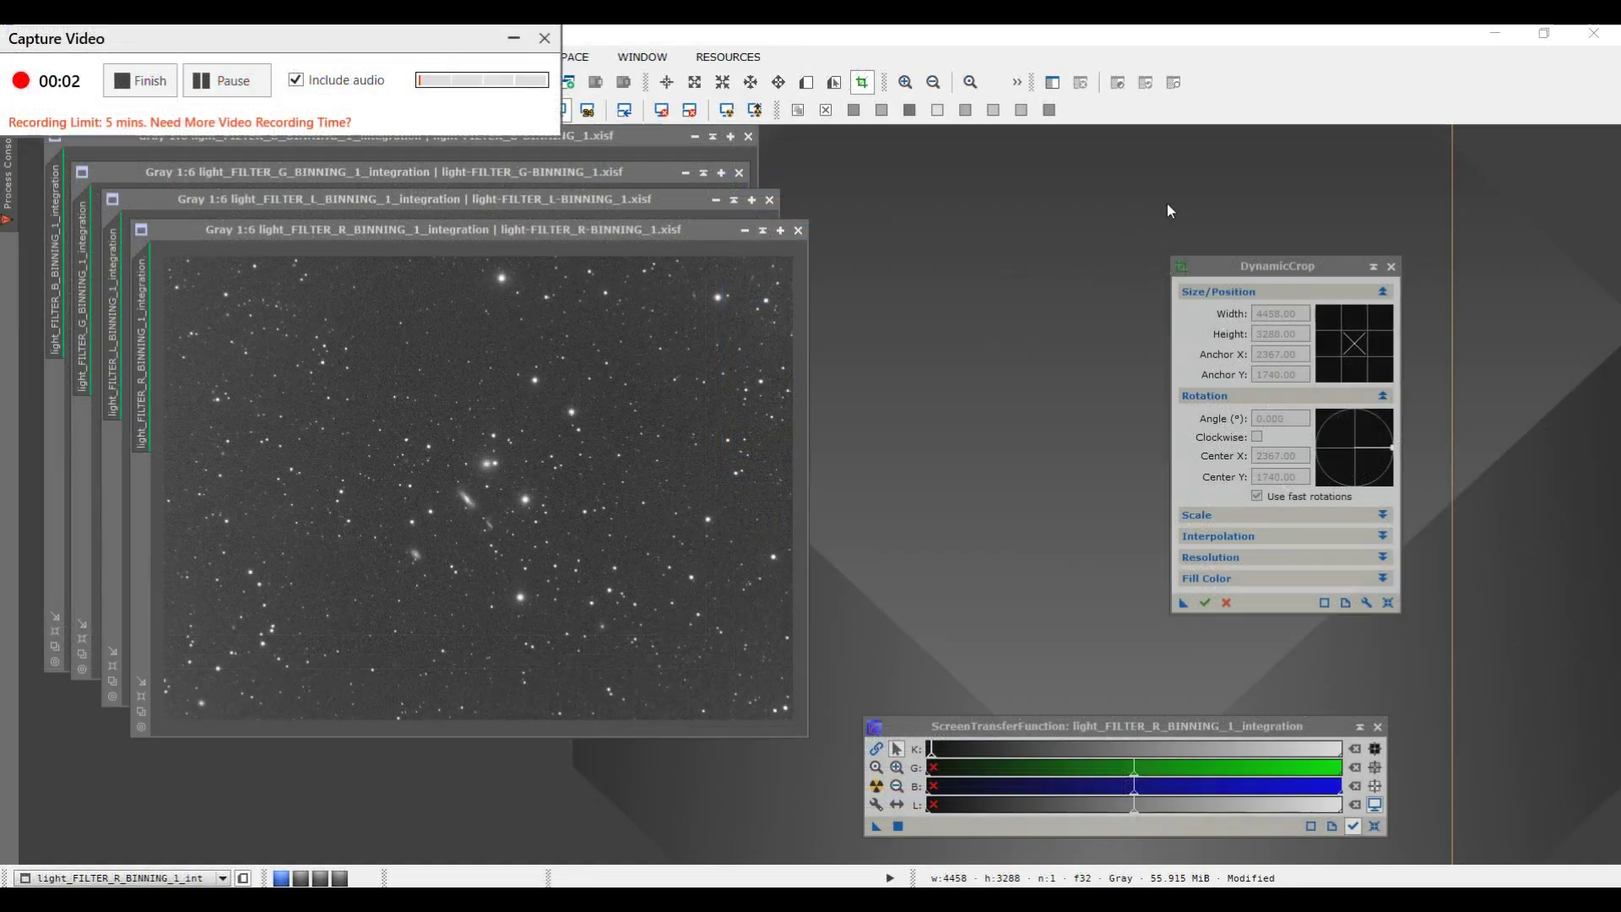
{"action": "left_click_drag", "start_coordinate": [1245, 269], "coordinate": [1181, 256]}
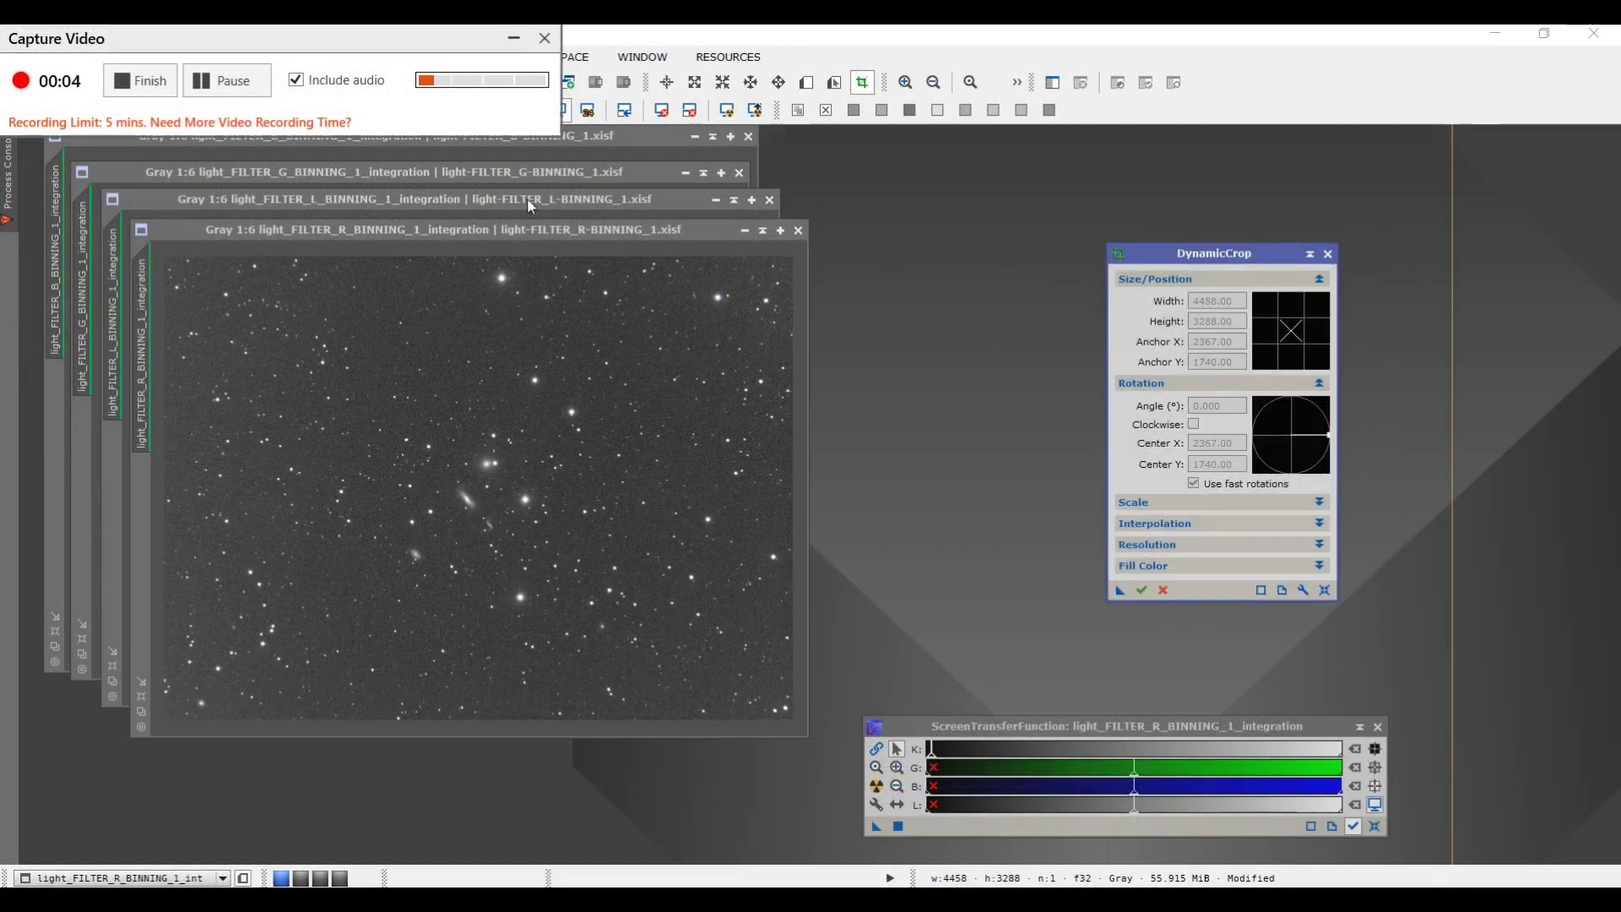
{"action": "left_click_drag", "start_coordinate": [293, 29], "coordinate": [332, 746]}
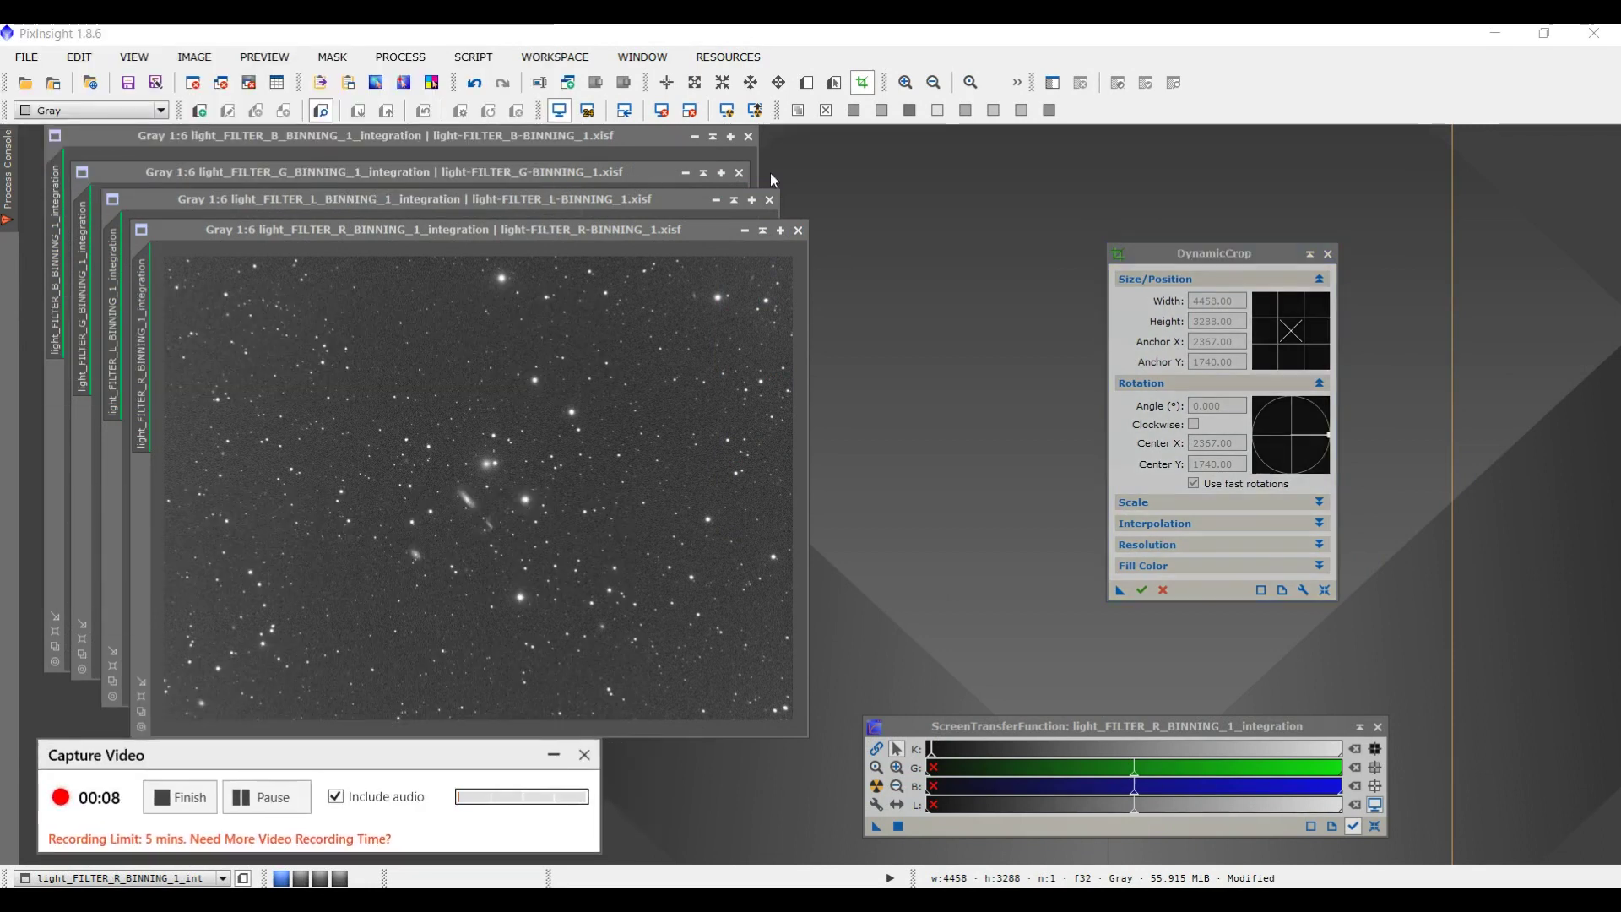
{"action": "left_click_drag", "start_coordinate": [1282, 252], "coordinate": [1238, 209]}
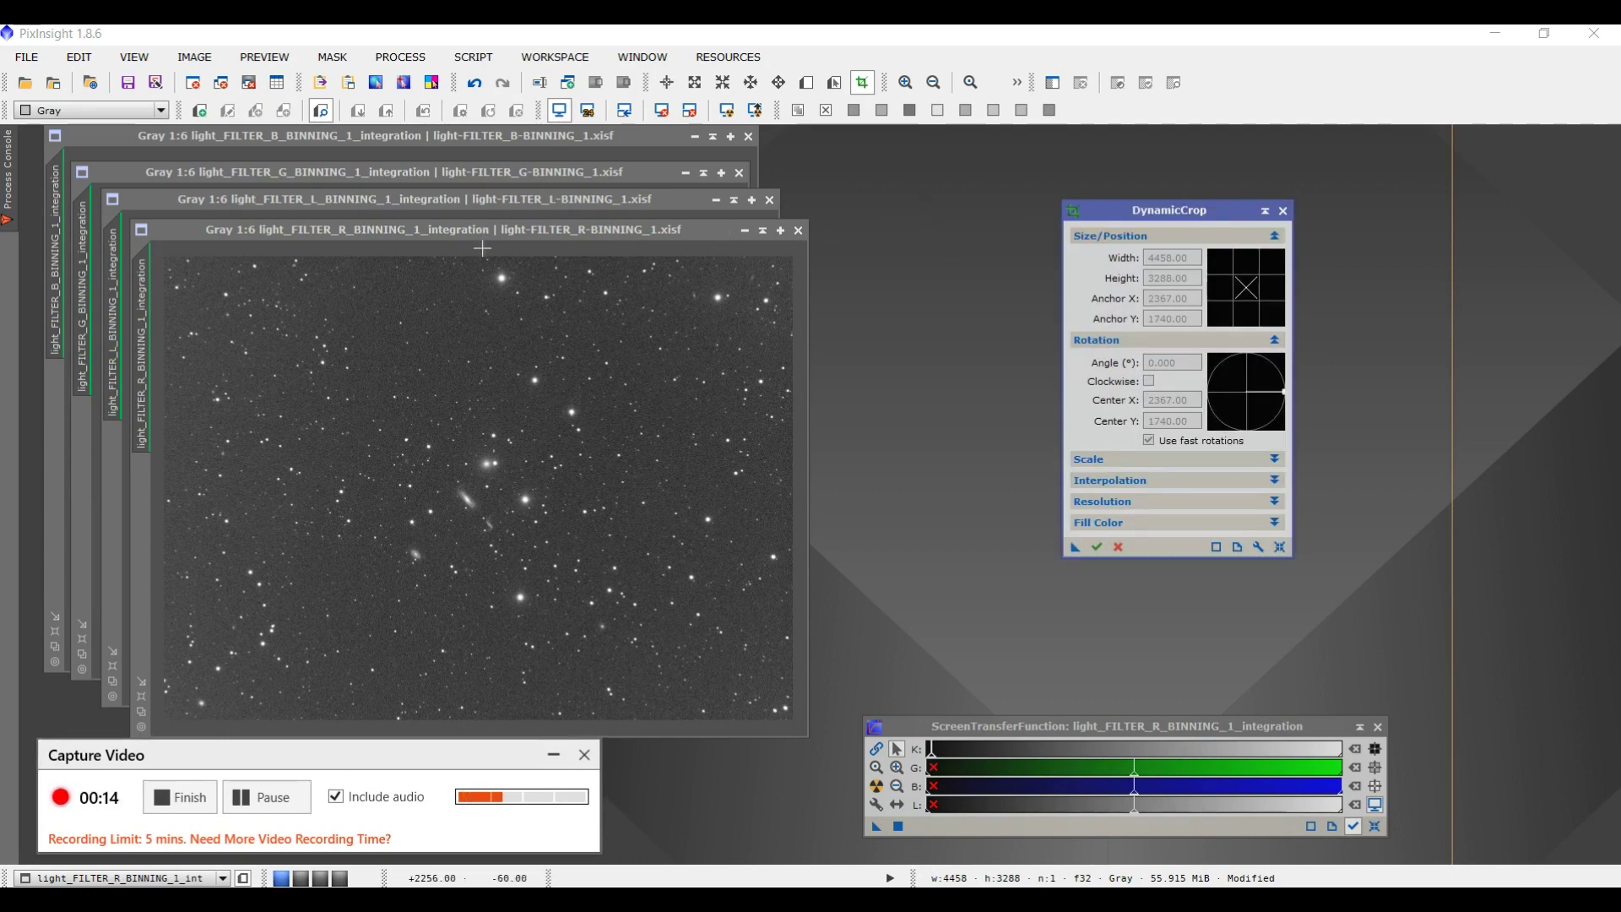
{"action": "left_click_drag", "start_coordinate": [499, 236], "coordinate": [636, 235]}
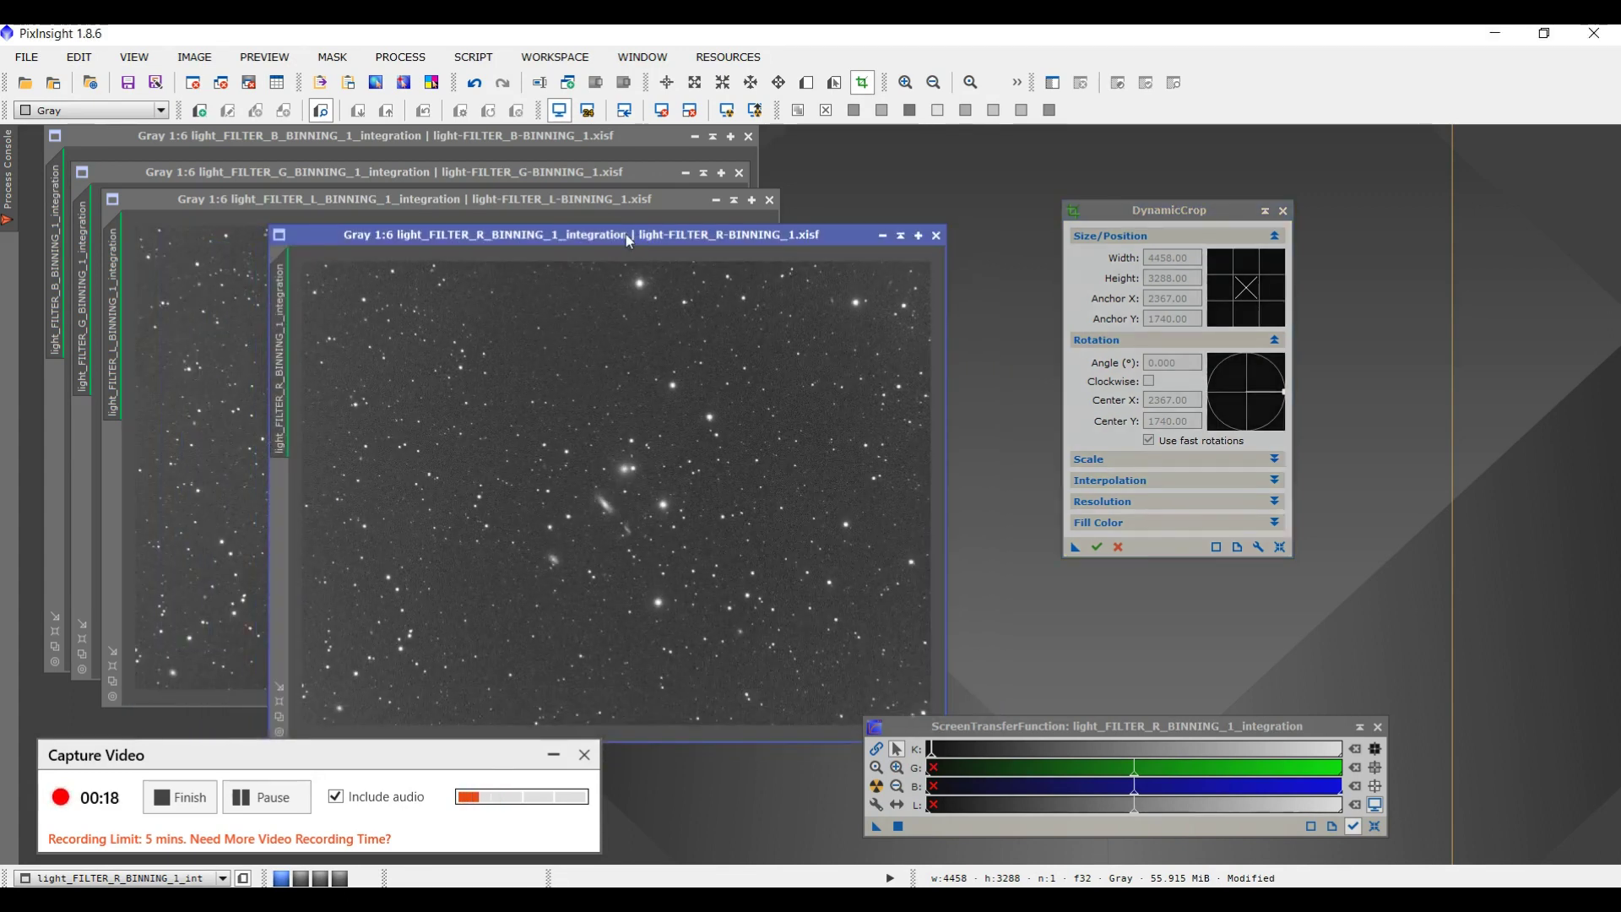
{"action": "left_click_drag", "start_coordinate": [446, 233], "coordinate": [307, 221]}
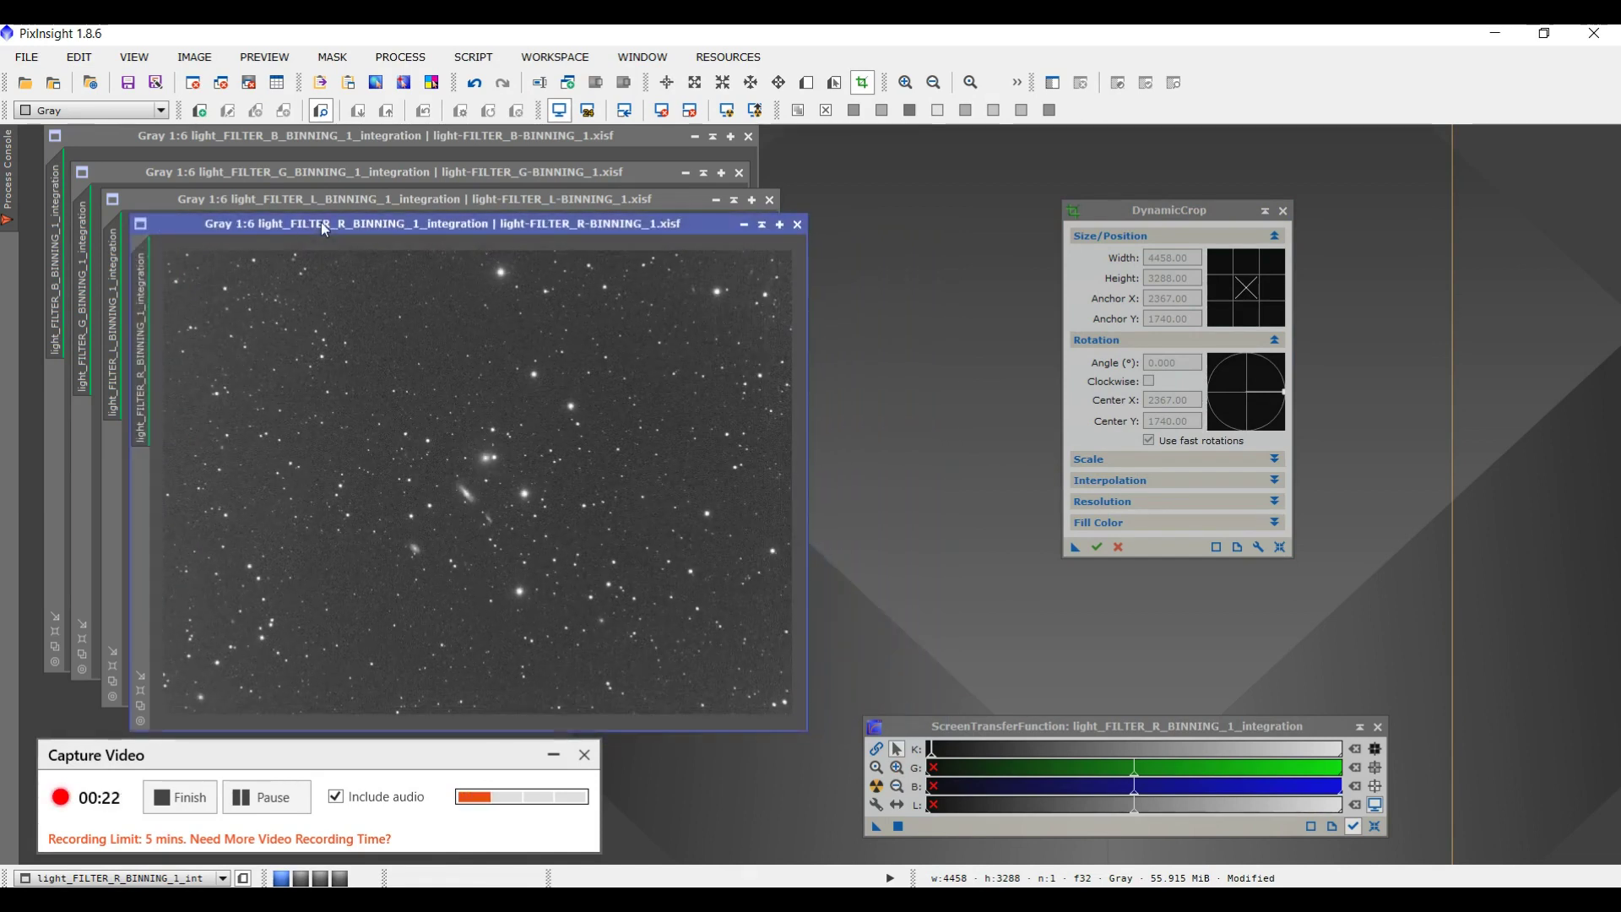